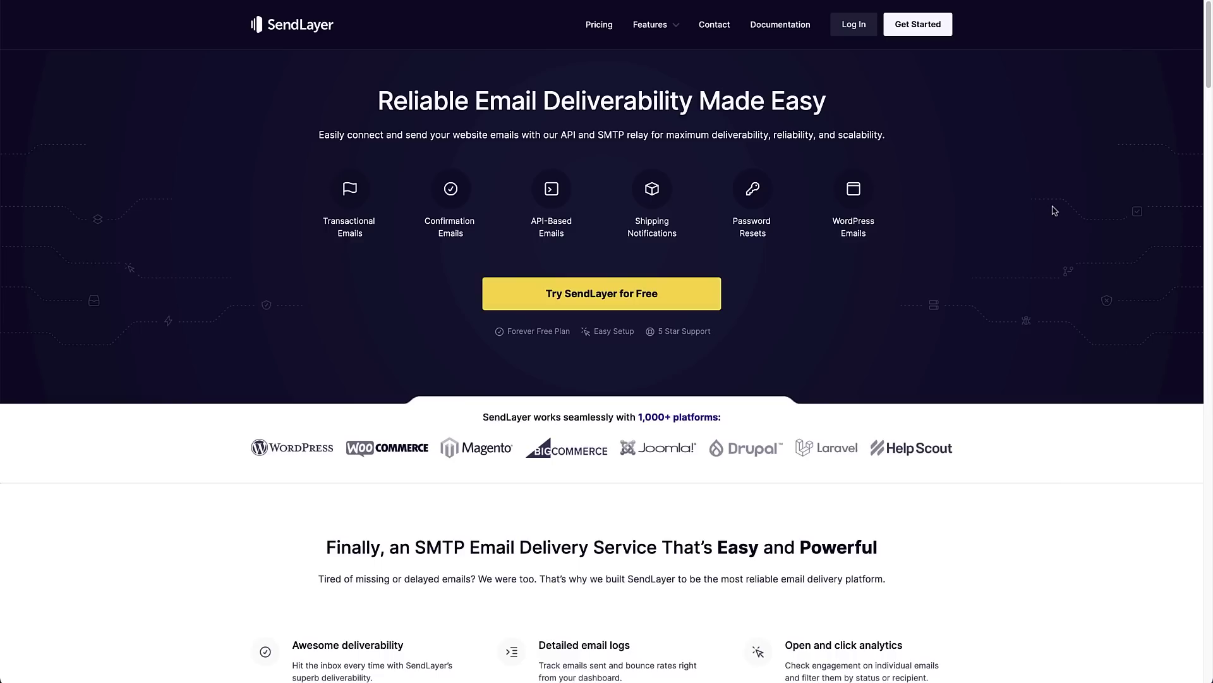
# Start the SendLayer free trial after reviewing the plans on the pricing page.
pyautogui.click(623, 290)
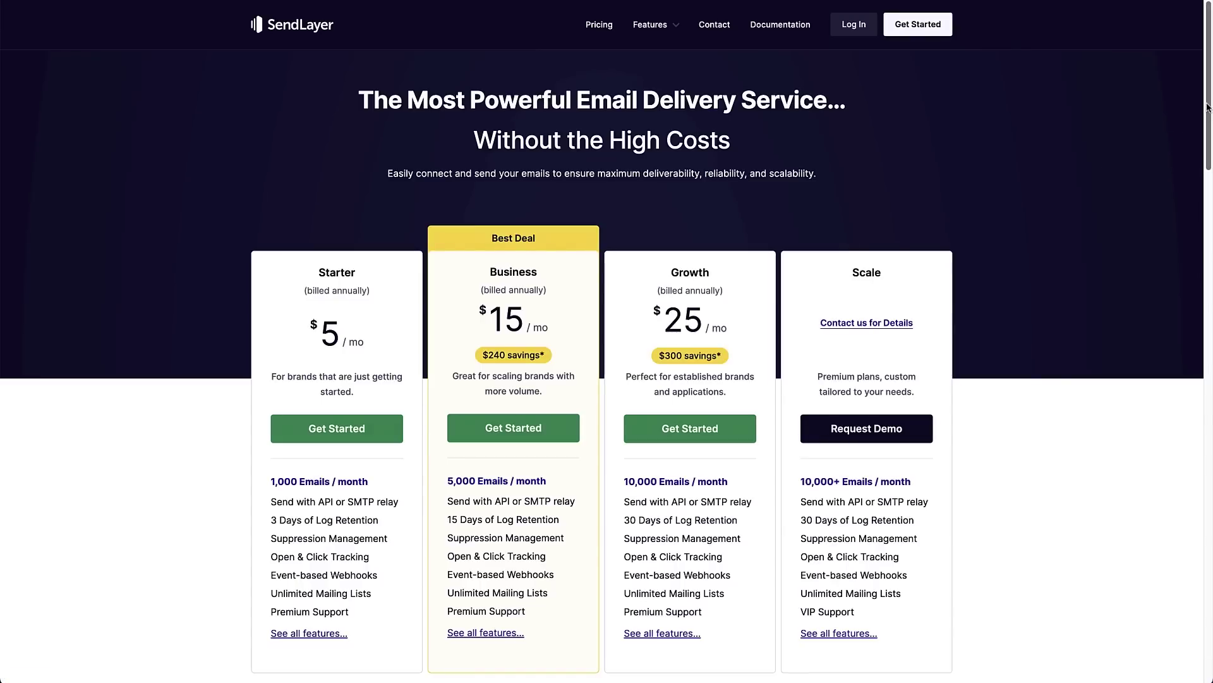
pyautogui.scroll(-3, 1208, 108)
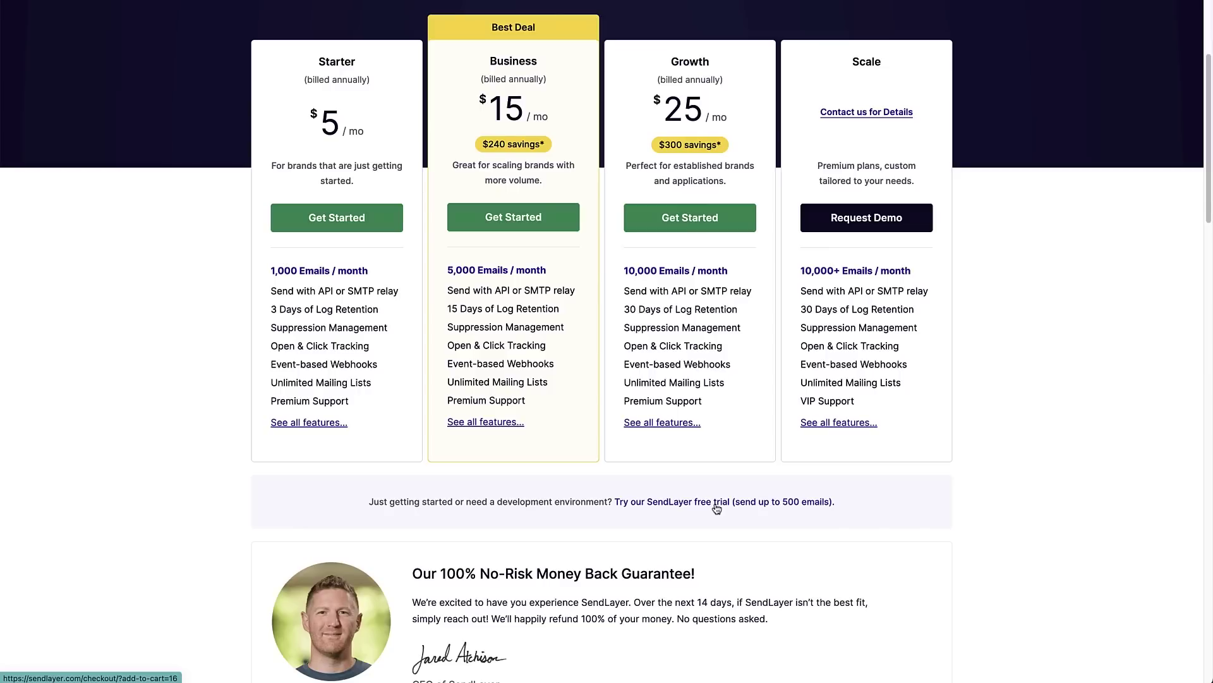
pyautogui.scroll(3, 1209, 140)
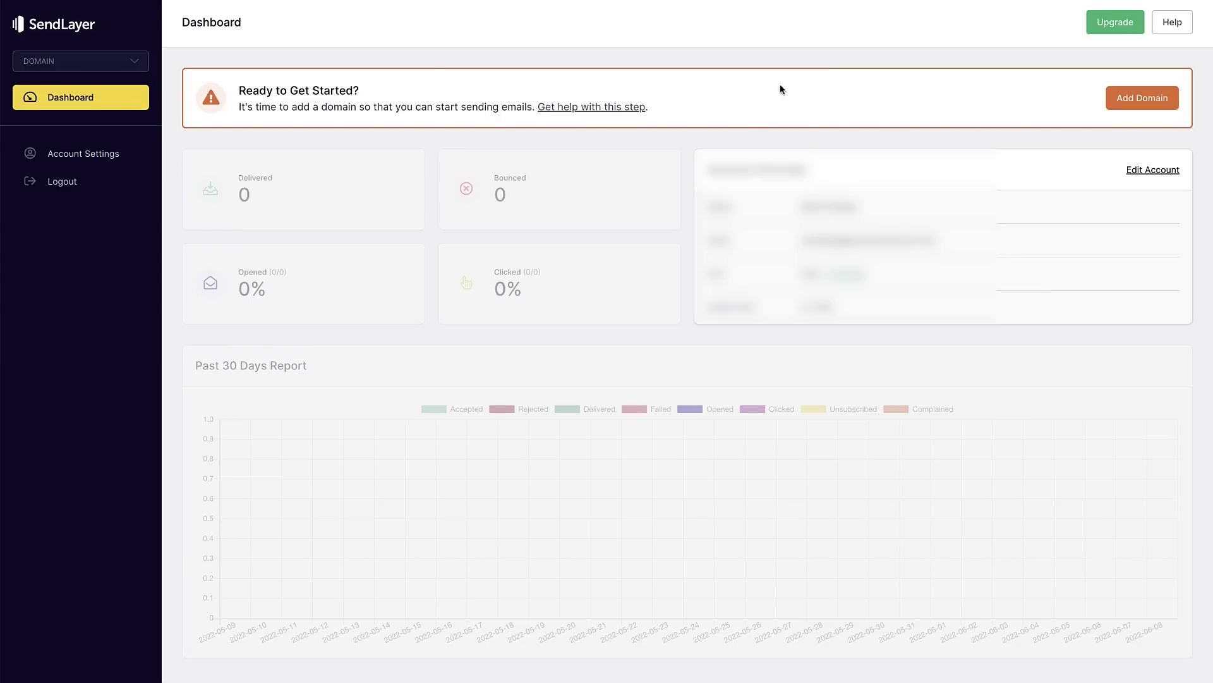
# Add startawpsite.com as a new sending domain in SendLayer.
pyautogui.click(1125, 97)
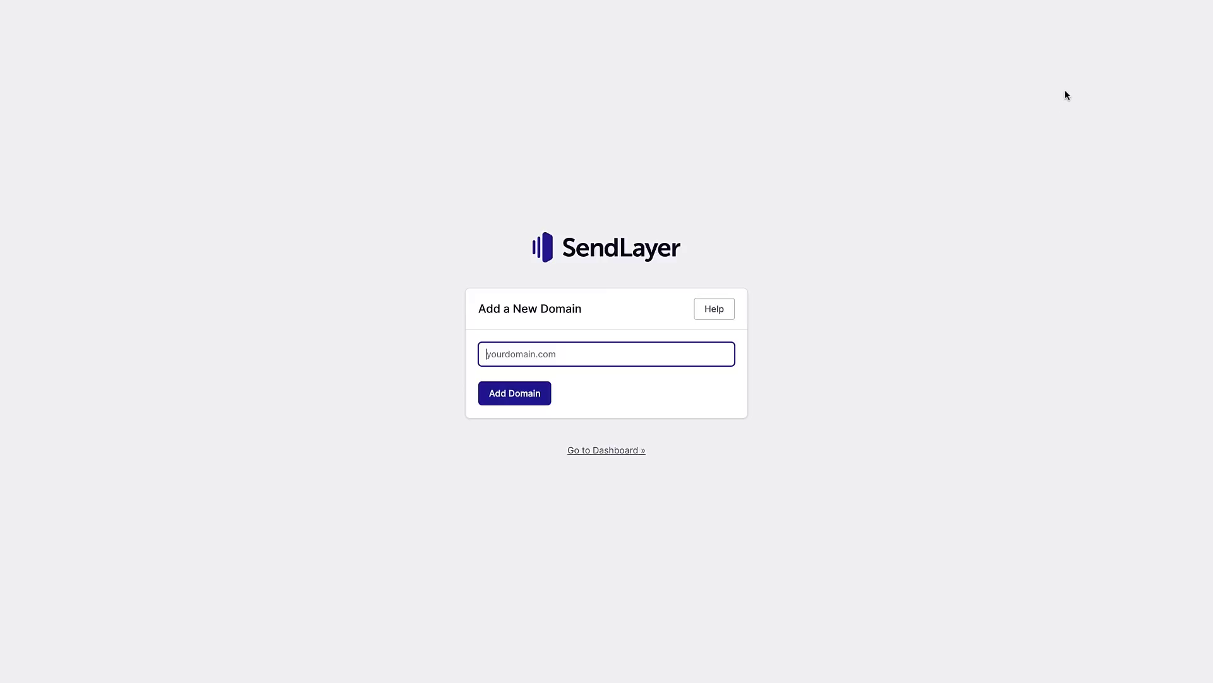
pyautogui.write('startawpsite.com')
pyautogui.click(517, 395)
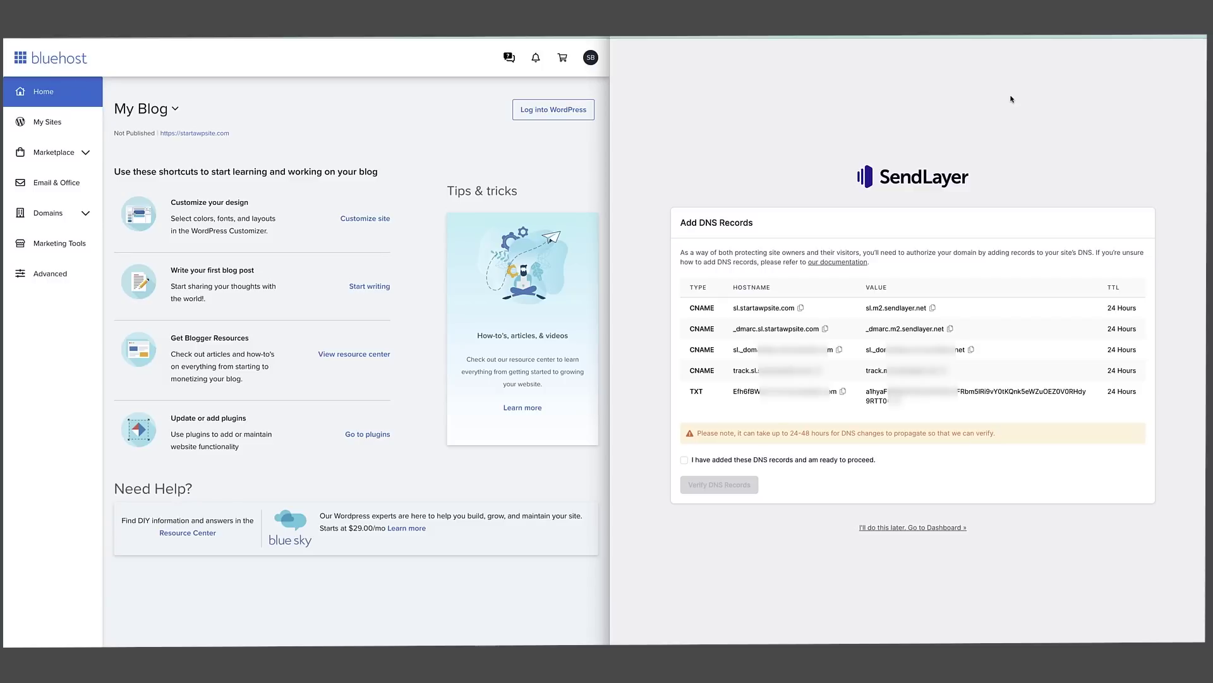
# Open the Bluehost DNS settings for startawpsite.com and scroll to the CNAME records.
pyautogui.click(63, 214)
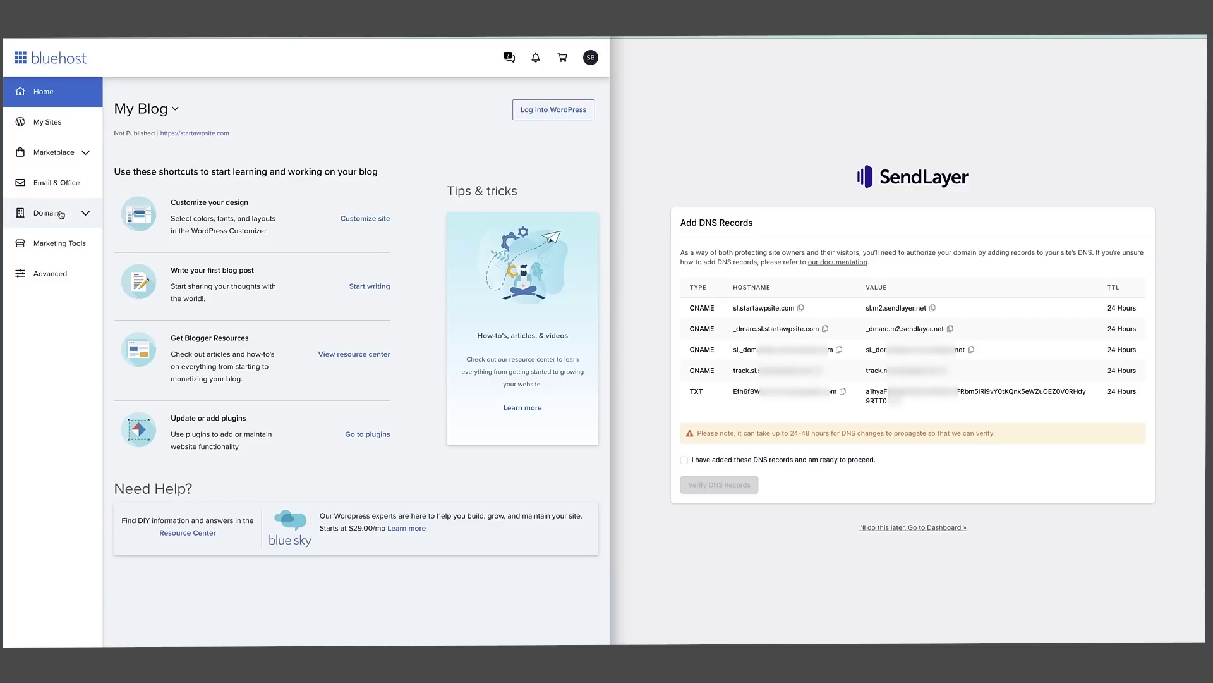
pyautogui.click(54, 244)
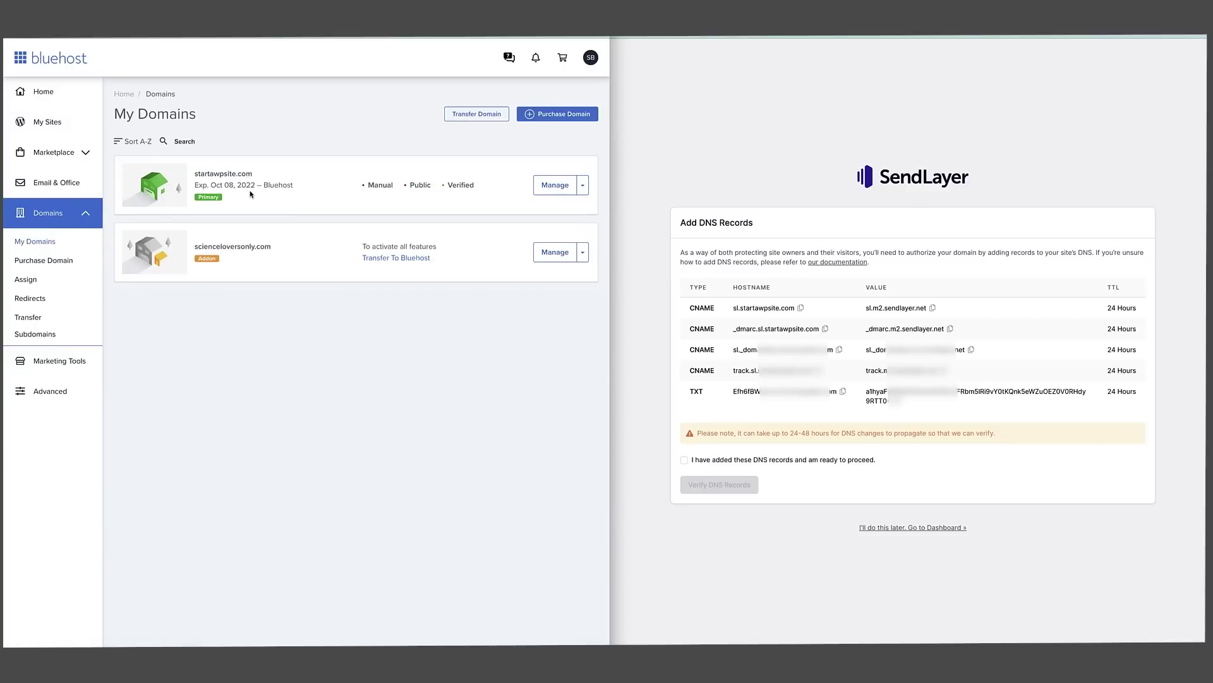
pyautogui.click(549, 185)
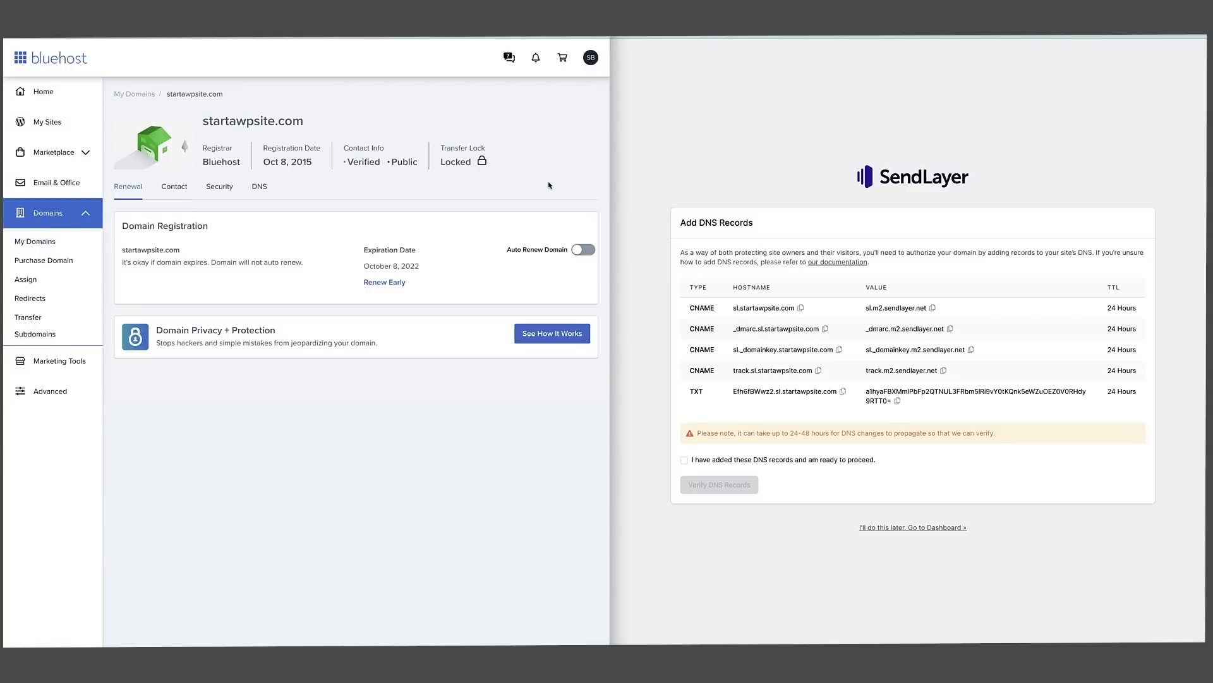
pyautogui.click(258, 194)
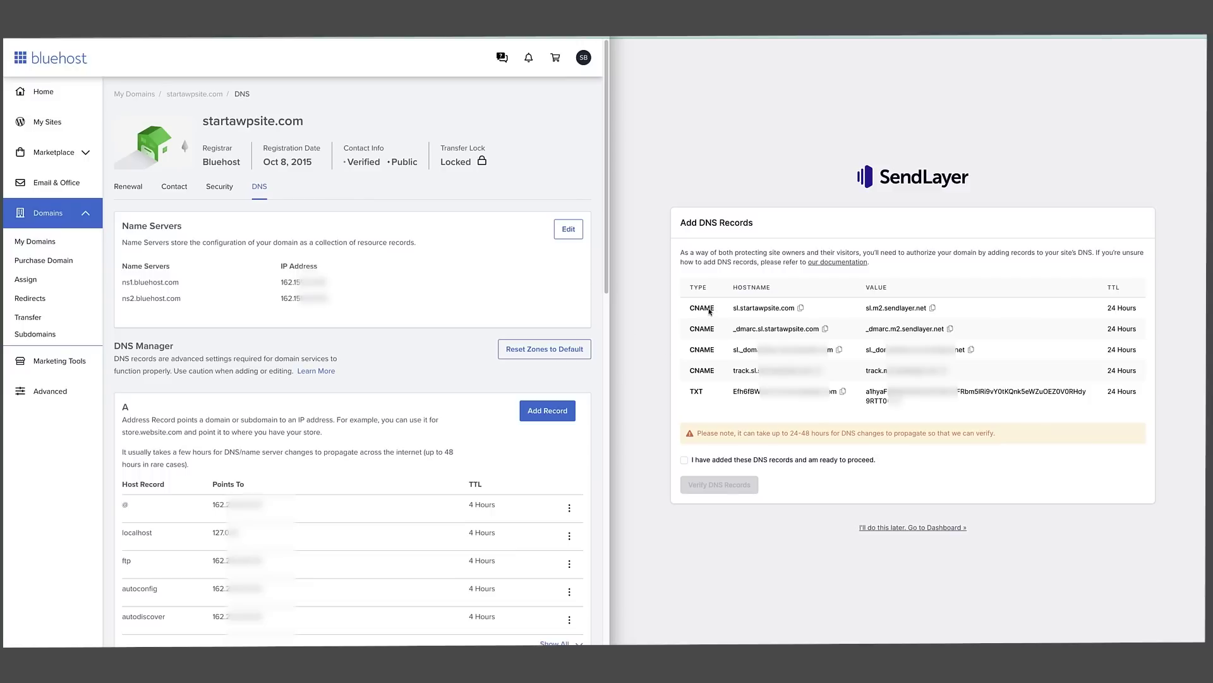
pyautogui.moveTo(608, 256); pyautogui.dragTo(594, 433)
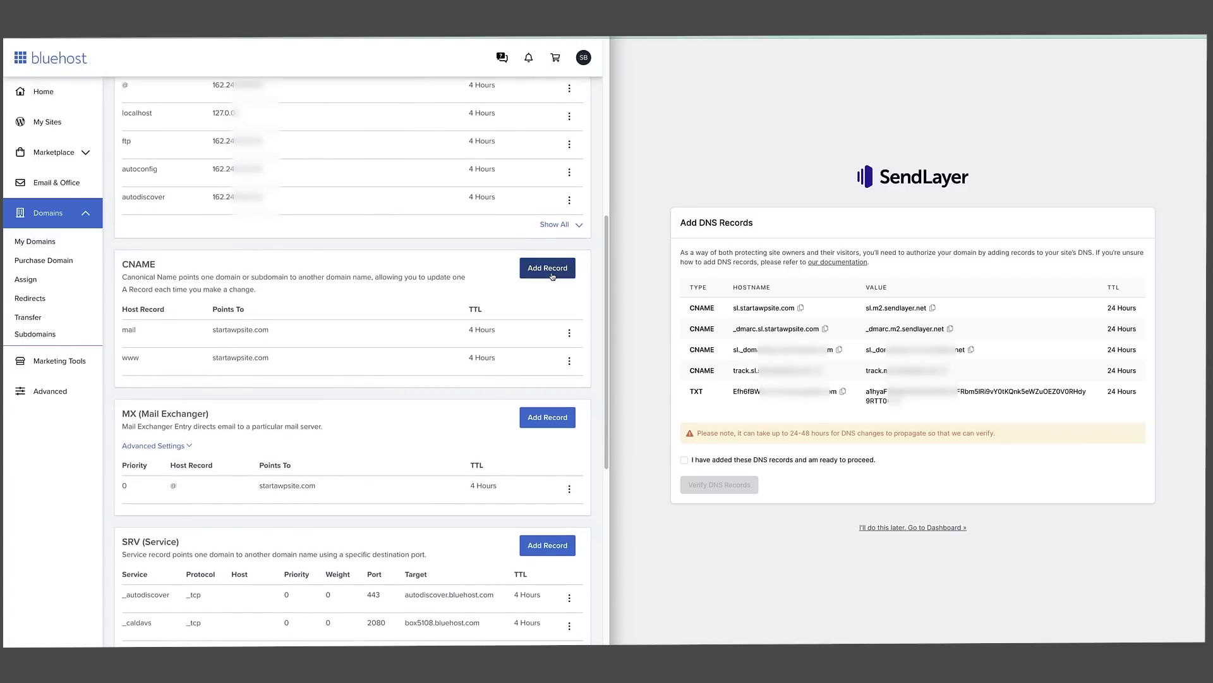
pyautogui.click(547, 268)
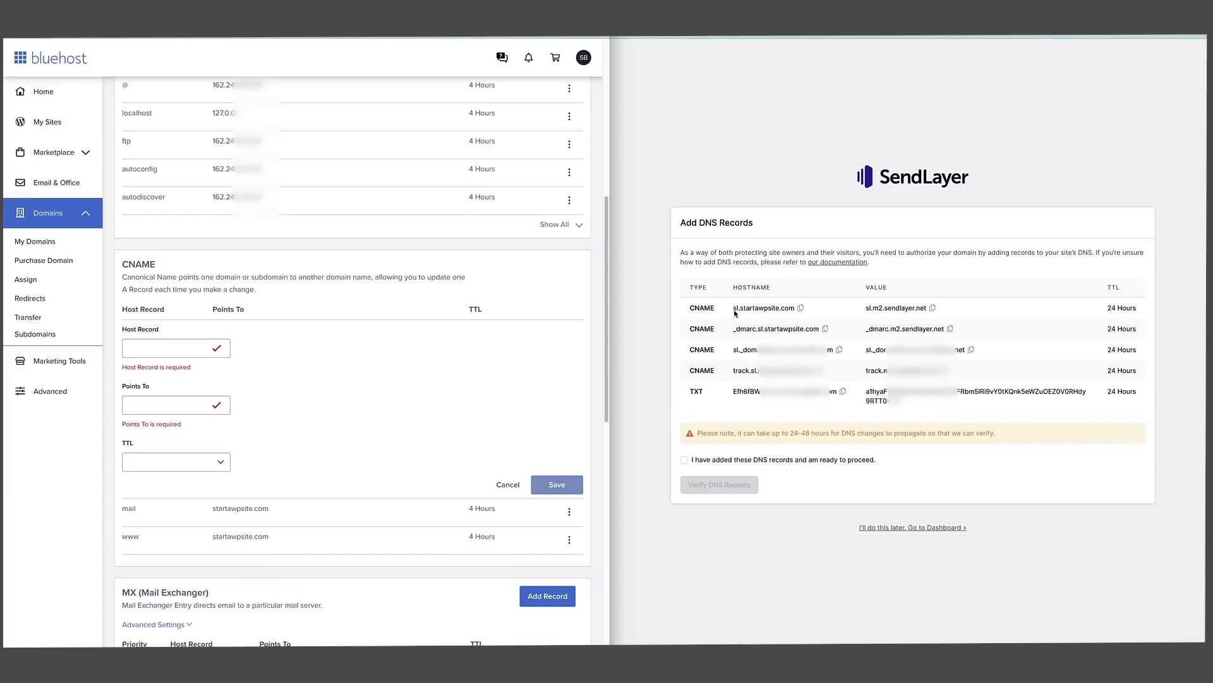
# Enter 'sl' as the new CNAME host, trimmed from SendLayer's copied hostname.
pyautogui.click(801, 308)
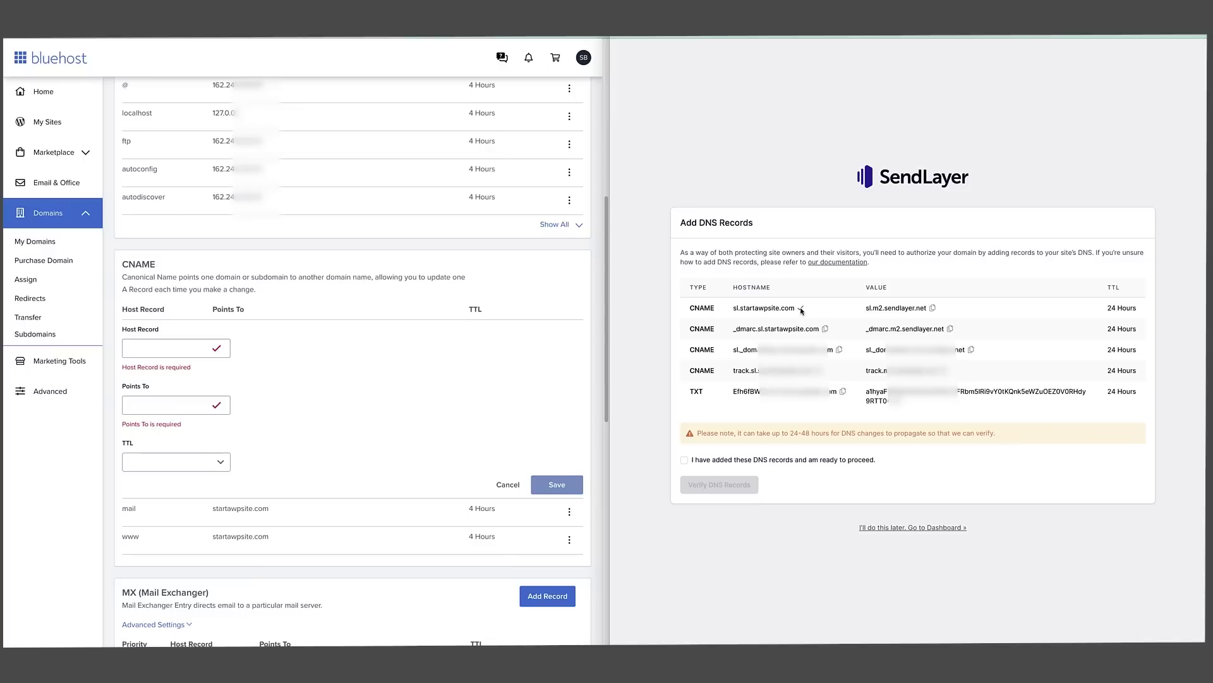
pyautogui.click(187, 348)
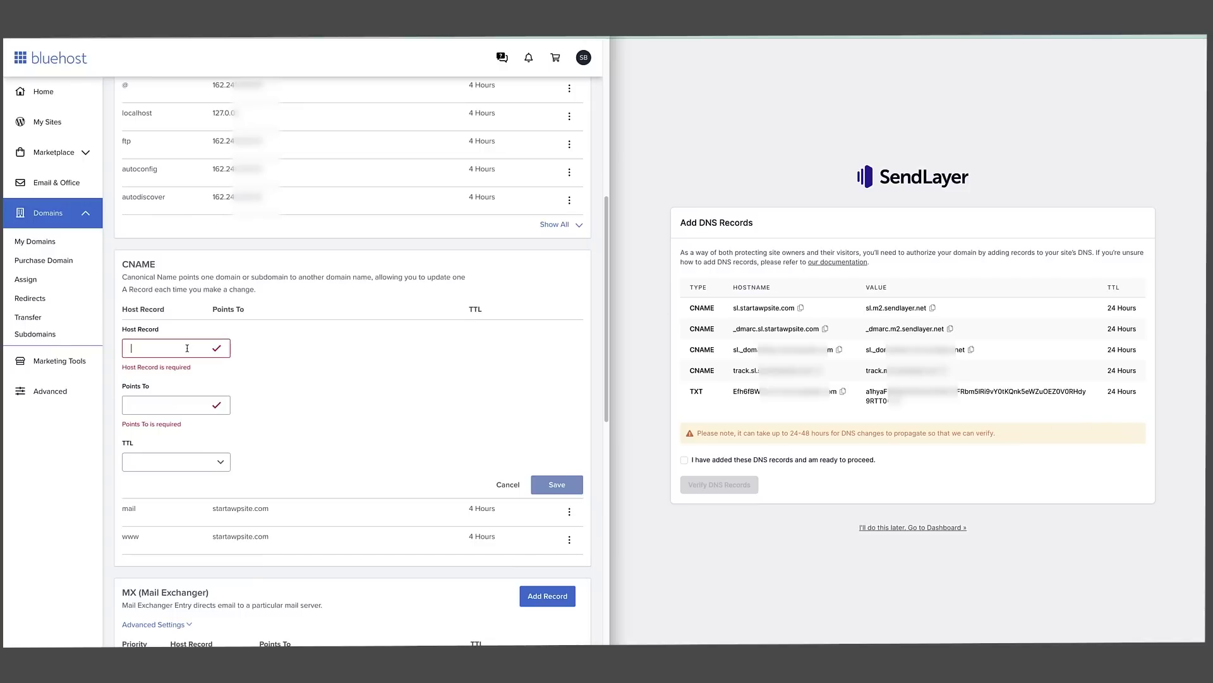
pyautogui.hotkey('ctrl', 'v')
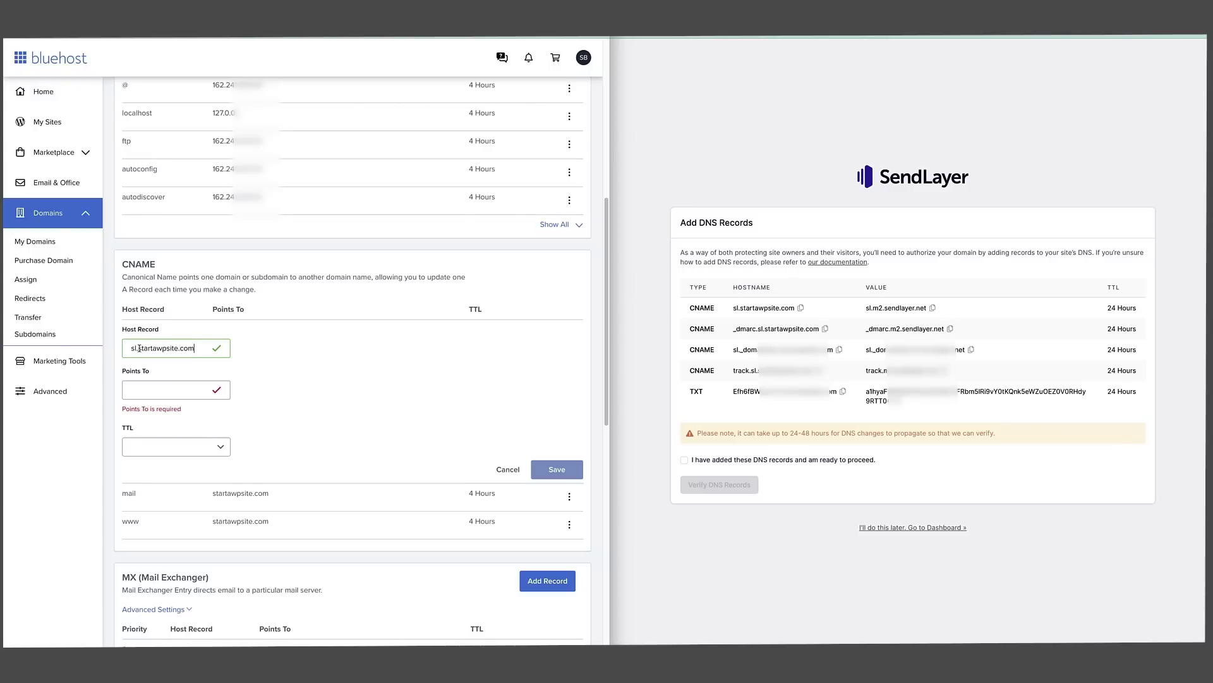
pyautogui.moveTo(139, 349); pyautogui.dragTo(216, 355)
pyautogui.press('BackSpace')
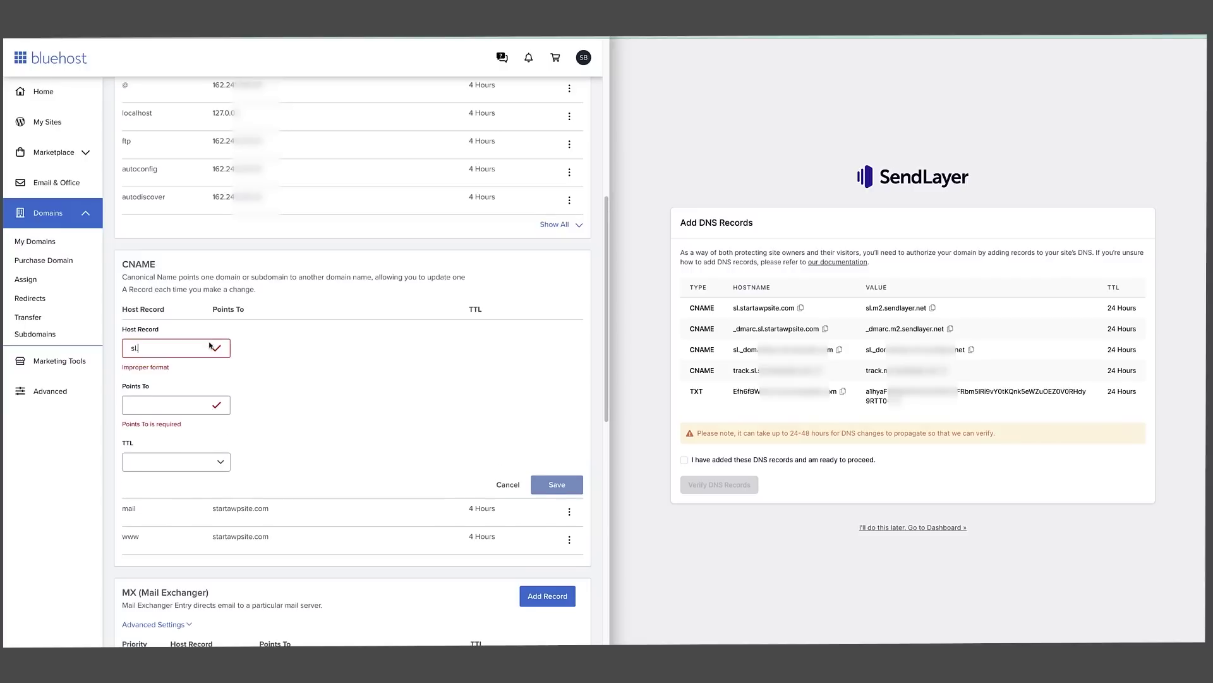
pyautogui.press('BackSpace')
# Point the sl record to sl.m2.sendlayer.net with a 1 Day TTL and save it.
pyautogui.click(175, 395)
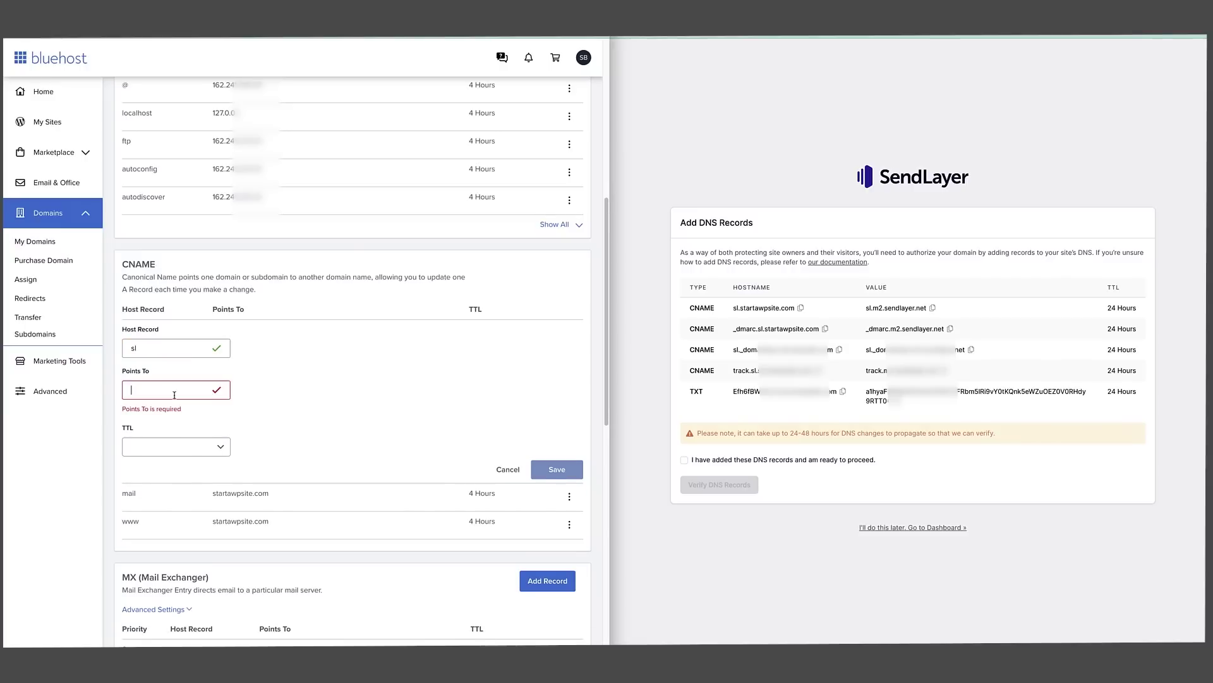
pyautogui.click(933, 308)
pyautogui.click(163, 390)
pyautogui.hotkey('ctrl', 'v')
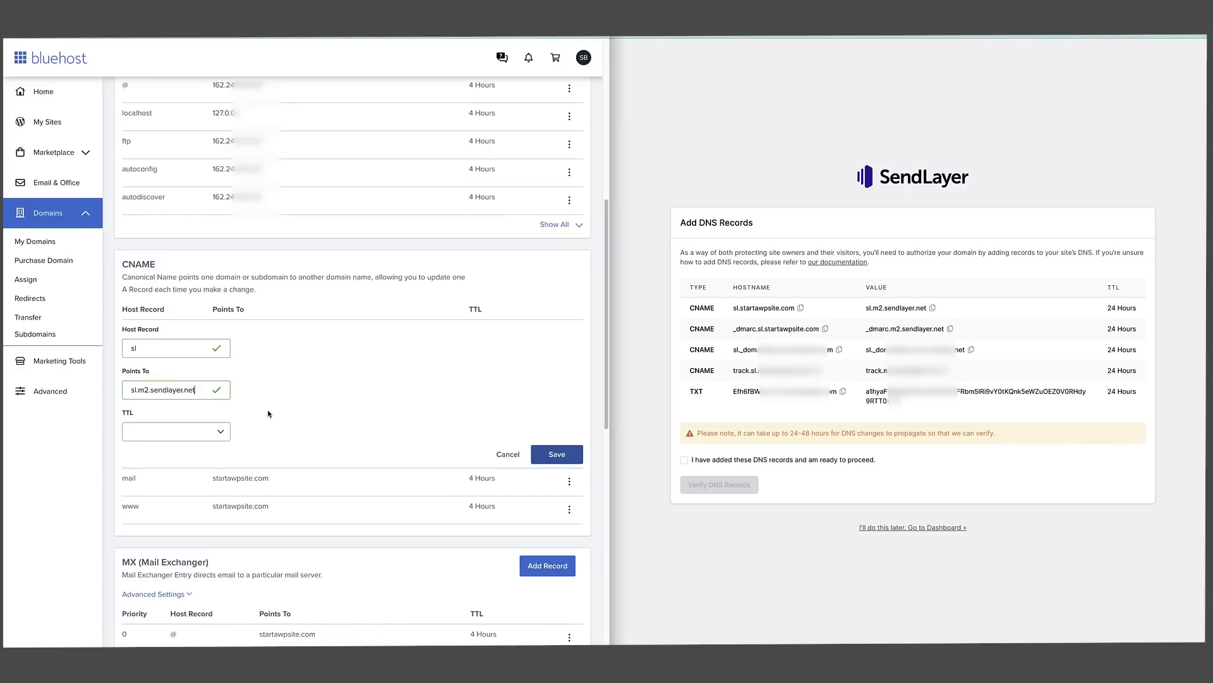
pyautogui.click(222, 433)
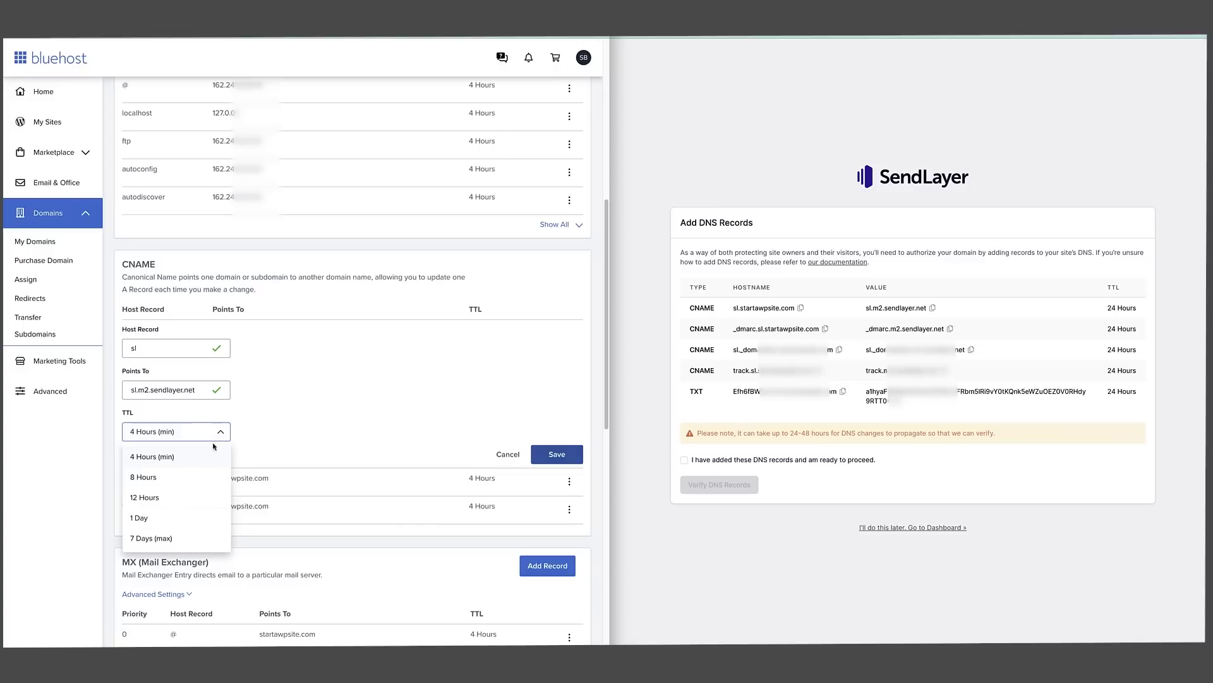
pyautogui.click(186, 516)
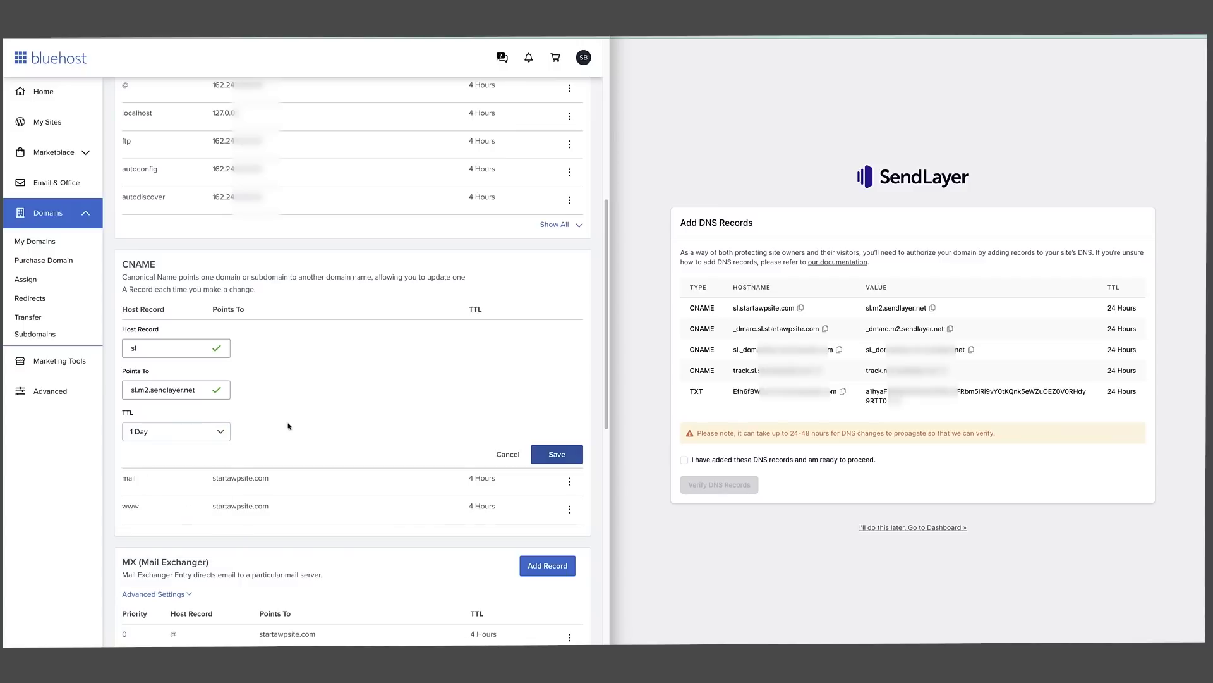
pyautogui.click(566, 460)
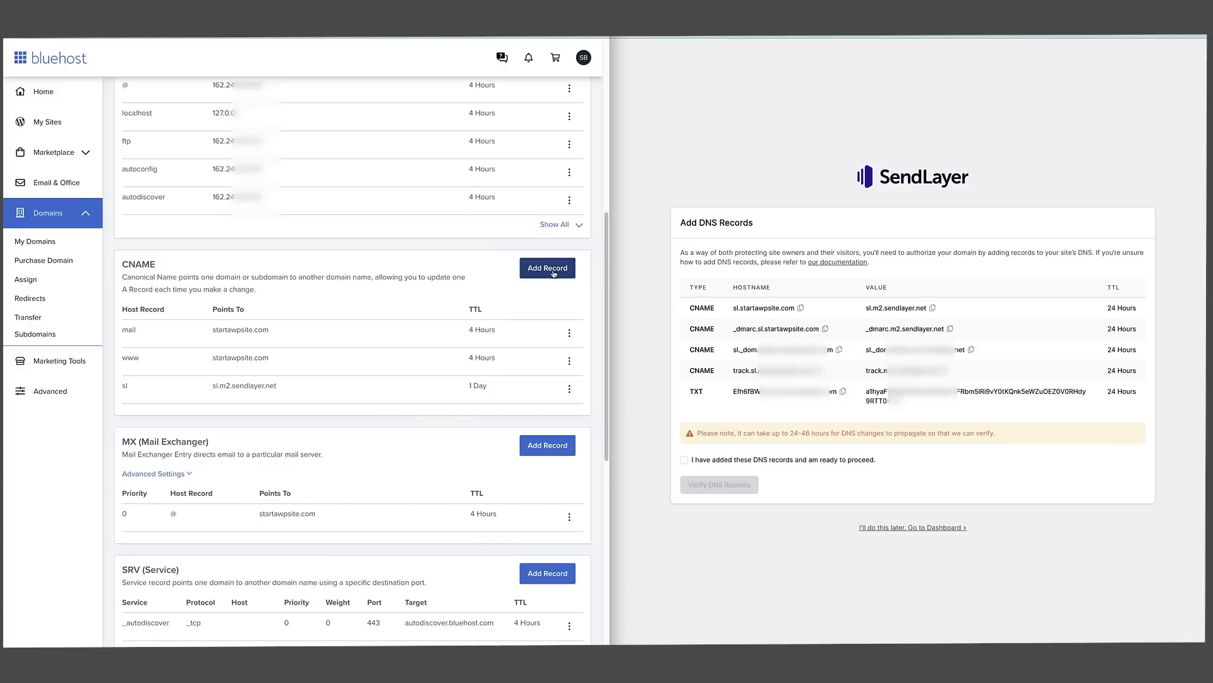
pyautogui.click(548, 268)
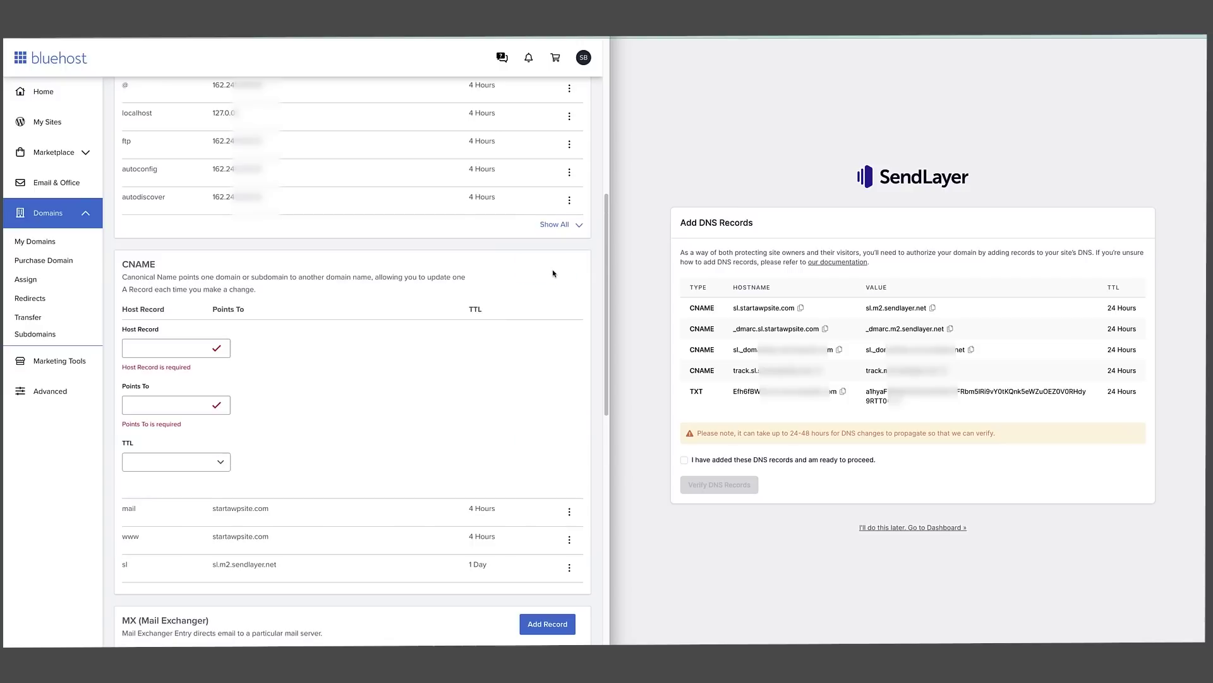
# Enter '_dmarc.sl' as the CNAME host, trimmed from SendLayer's copied hostname.
pyautogui.click(824, 329)
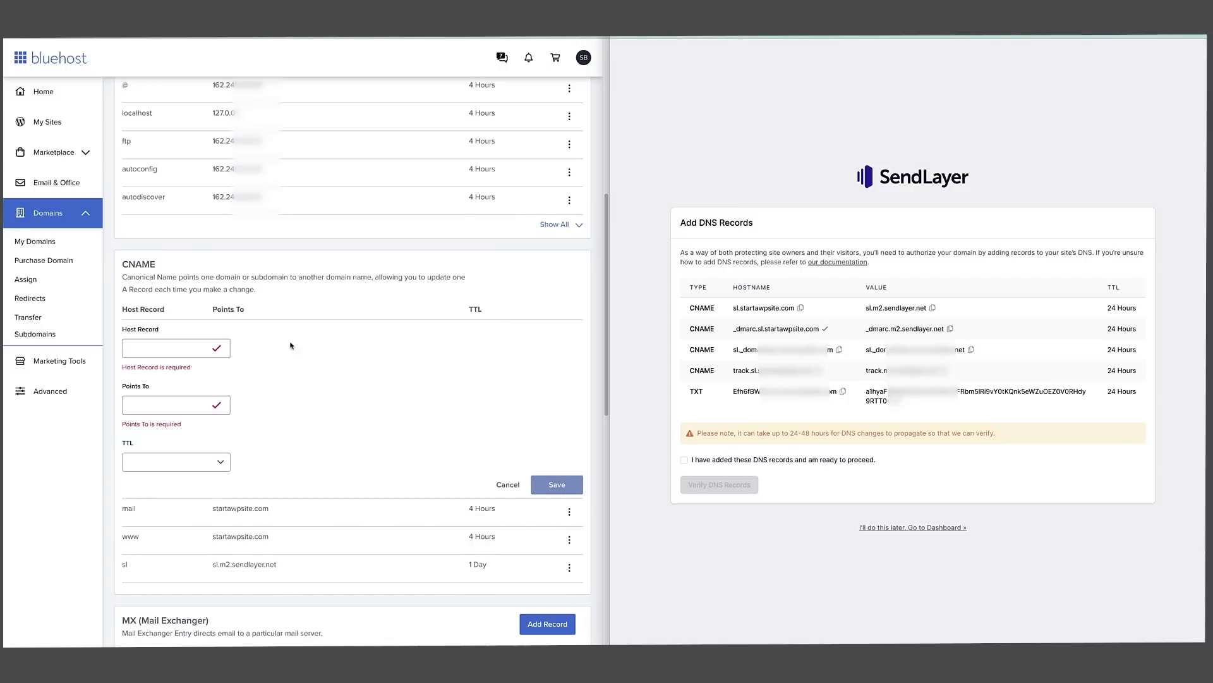
pyautogui.click(183, 348)
pyautogui.hotkey('ctrl', 'v')
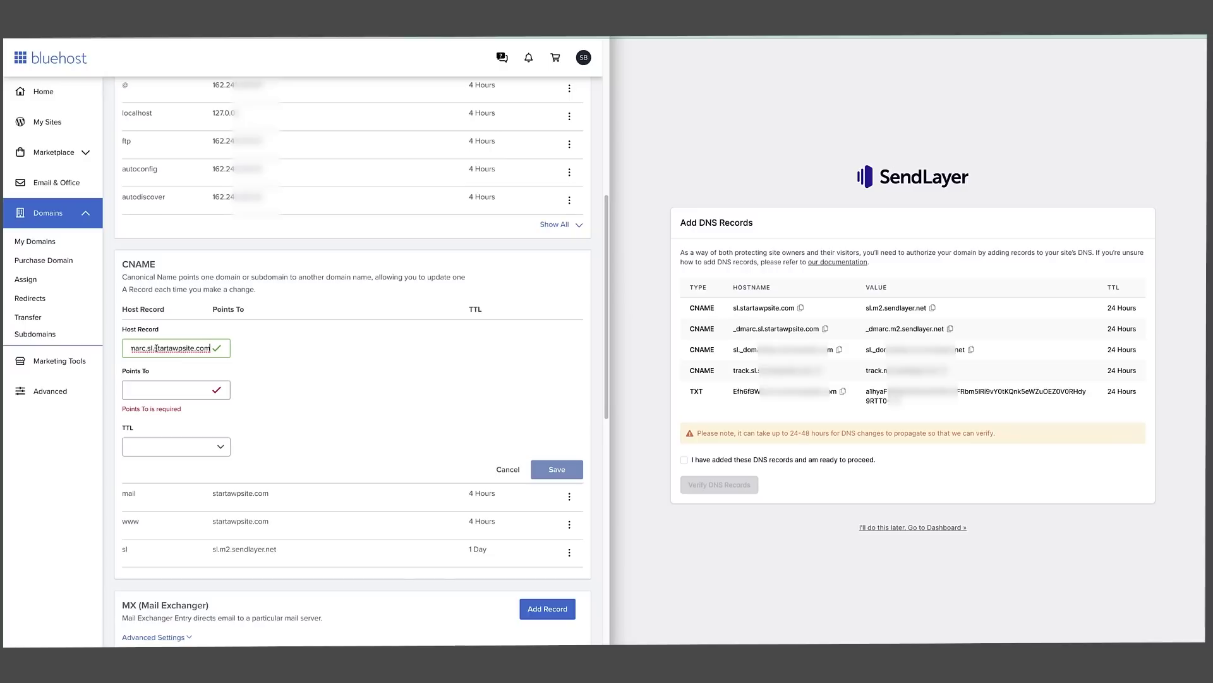
pyautogui.moveTo(155, 348); pyautogui.dragTo(216, 350)
pyautogui.press('BackSpace')
# Point _dmarc.sl to _dmarc.m2.sendlayer.net with a 1 Day TTL and save the record.
pyautogui.click(950, 329)
pyautogui.click(153, 388)
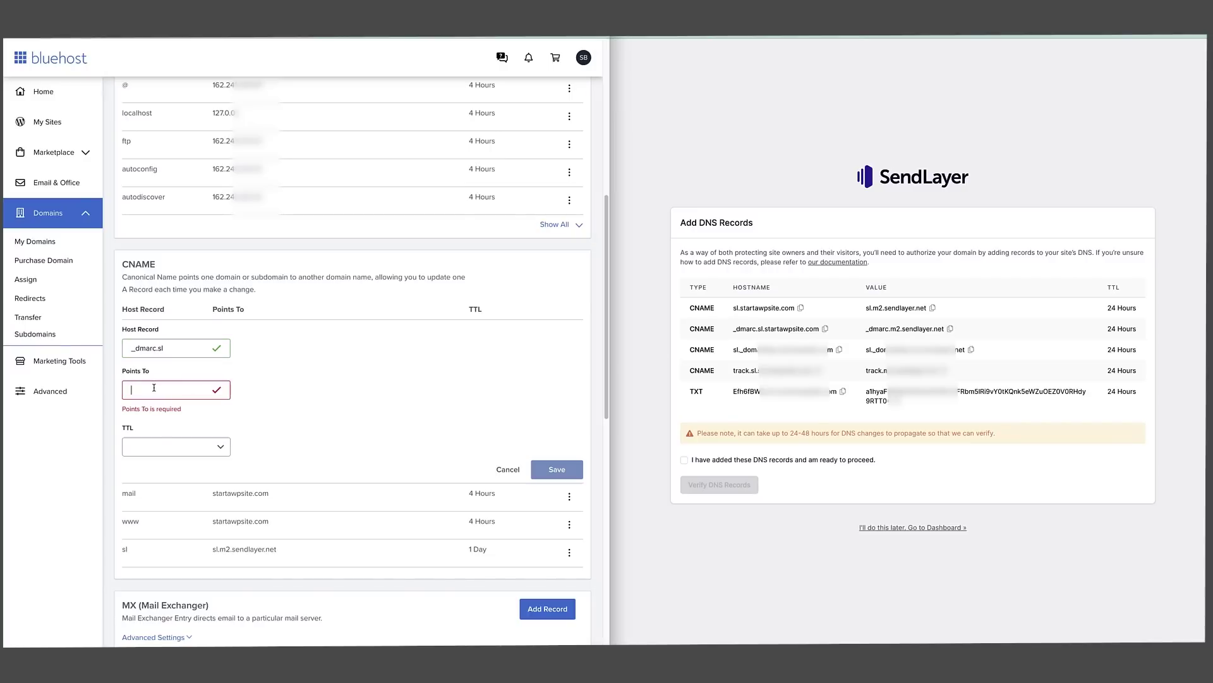
pyautogui.hotkey('ctrl', 'v')
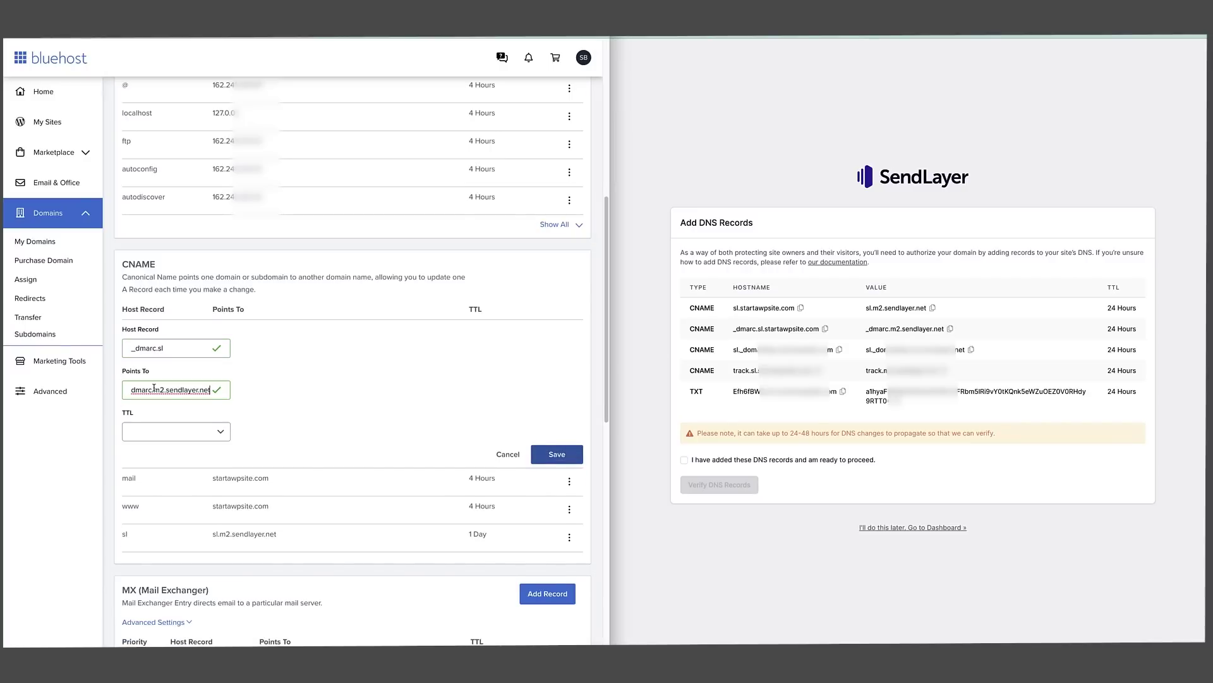
pyautogui.click(222, 432)
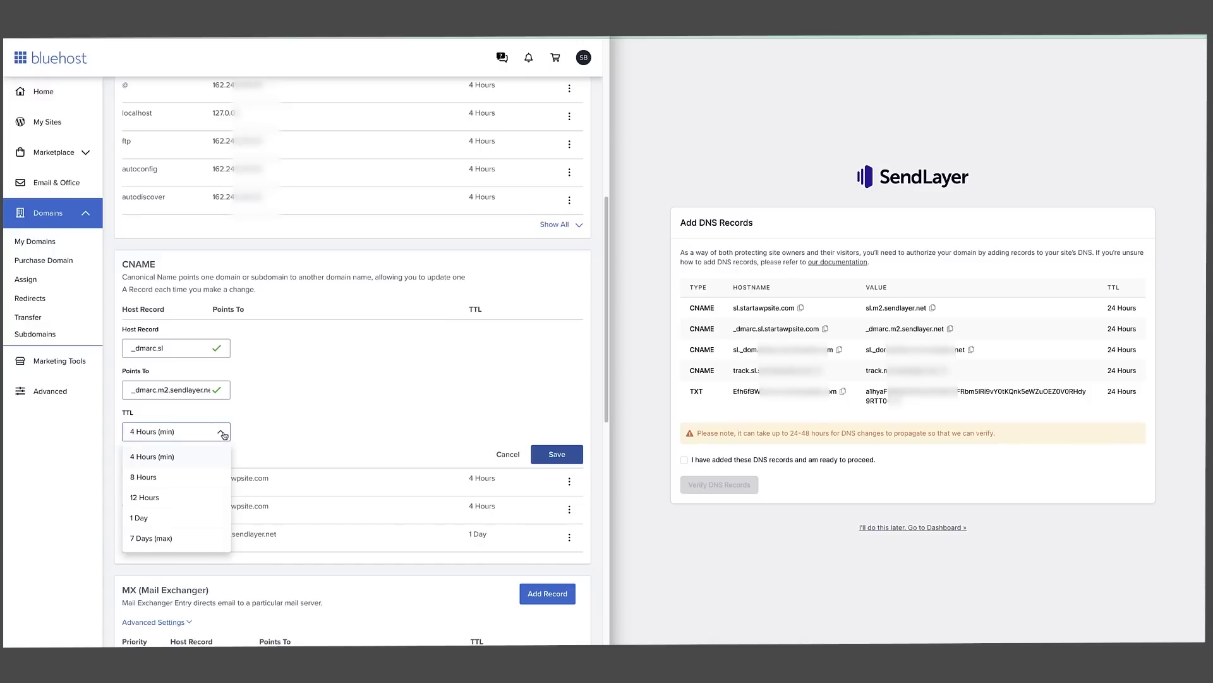
pyautogui.click(184, 517)
pyautogui.click(556, 455)
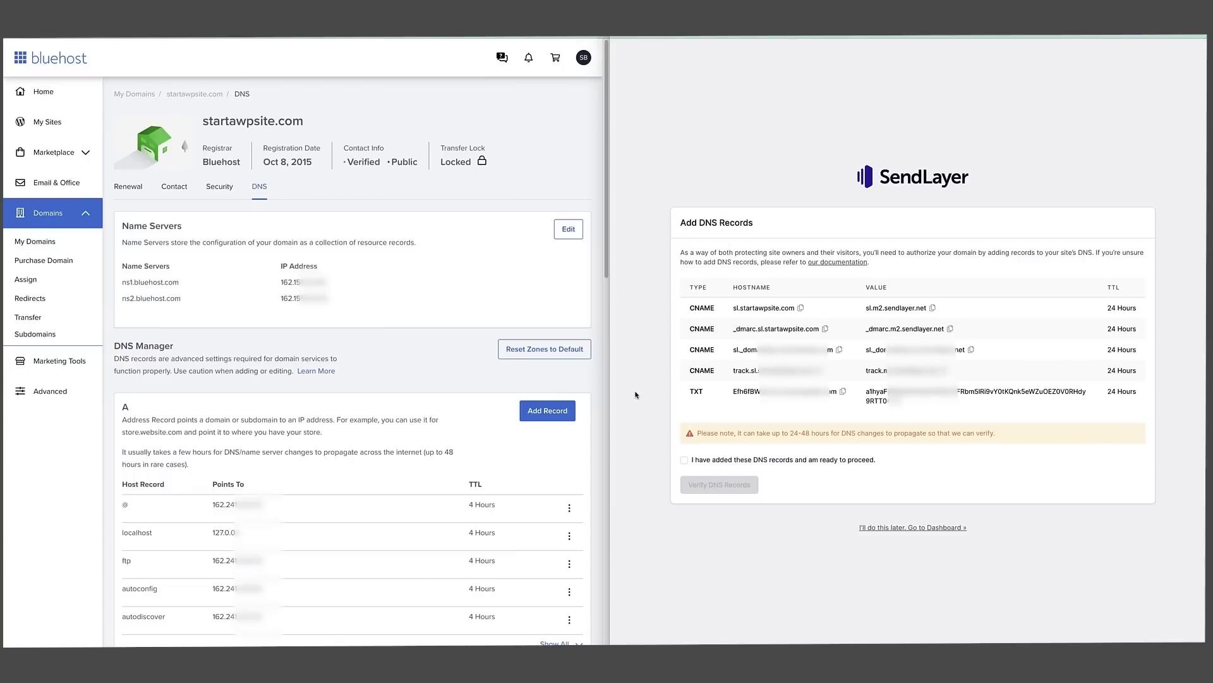
# Tick 'I have added these DNS records' and run Verify DNS Records in SendLayer.
pyautogui.click(684, 460)
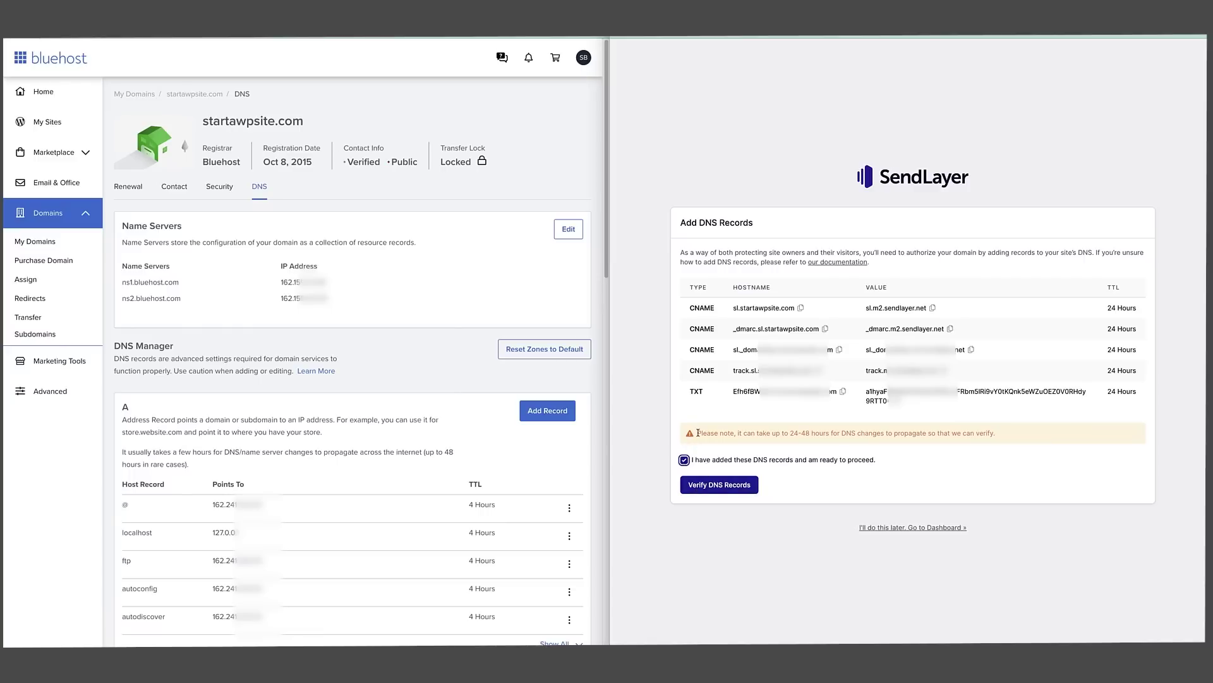
pyautogui.moveTo(789, 433); pyautogui.dragTo(830, 433)
pyautogui.click(829, 472)
pyautogui.click(719, 485)
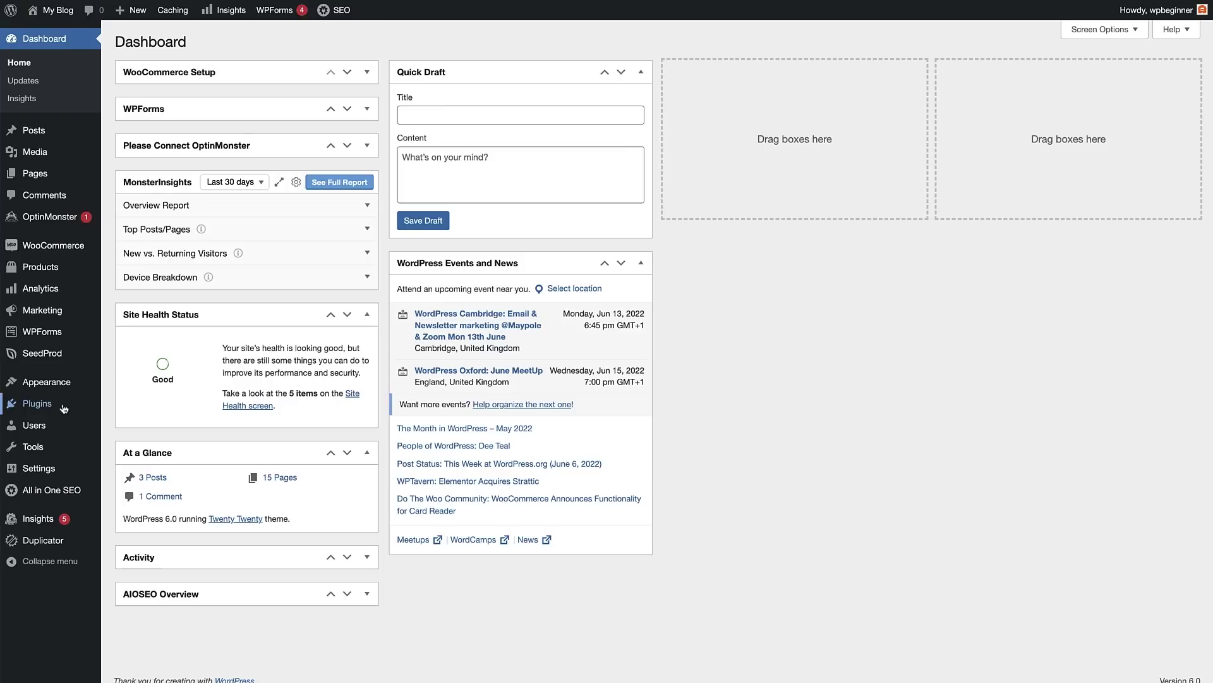
# Search plugins for 'wp mail smtp', then install and activate WP Mail SMTP by WPForms.
pyautogui.moveTo(65, 406)
pyautogui.click(129, 423)
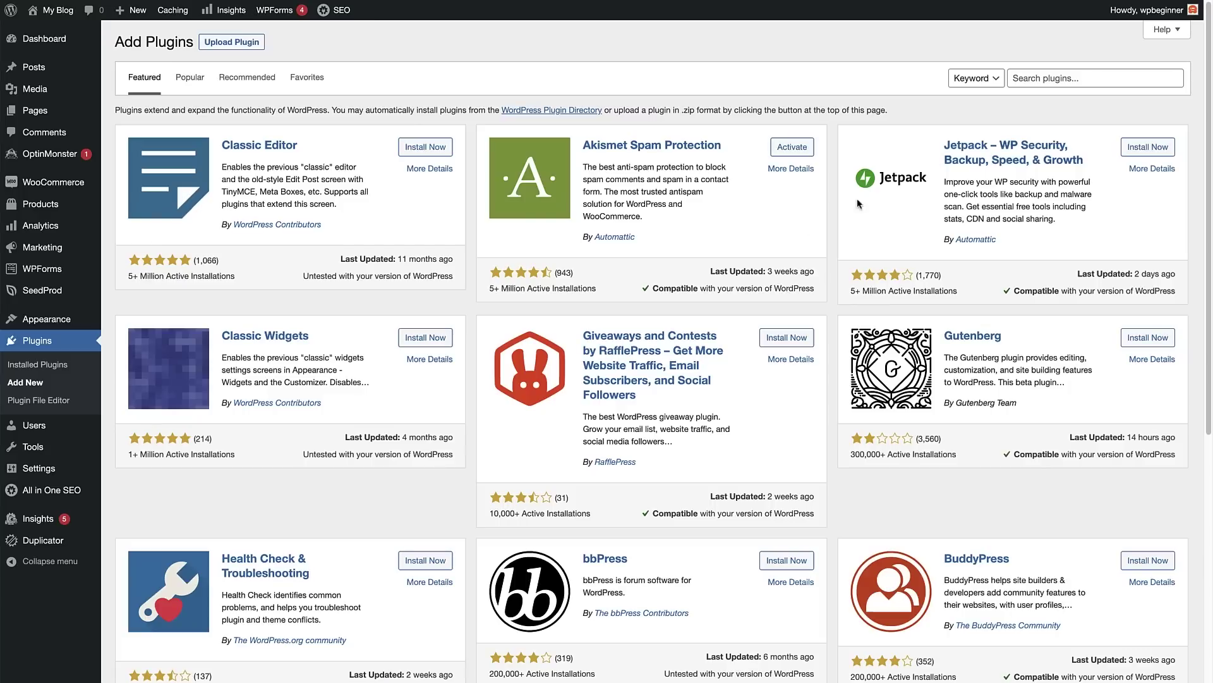
pyautogui.click(1056, 80)
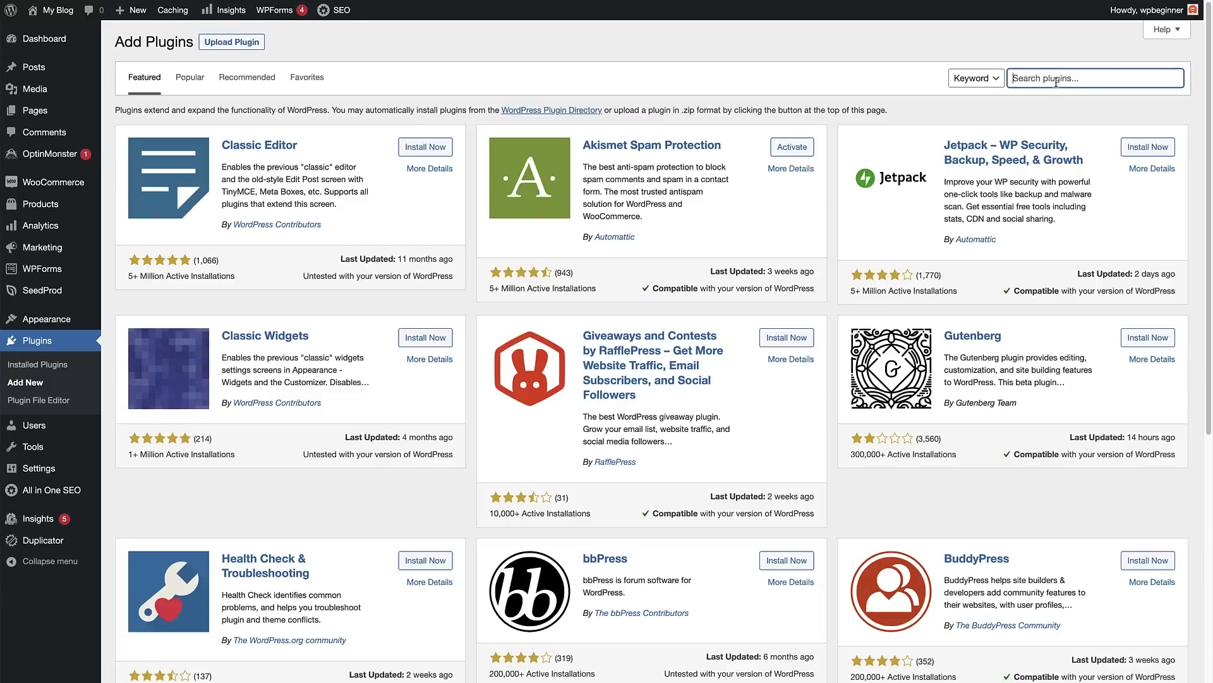
pyautogui.write('wp mail smtp')
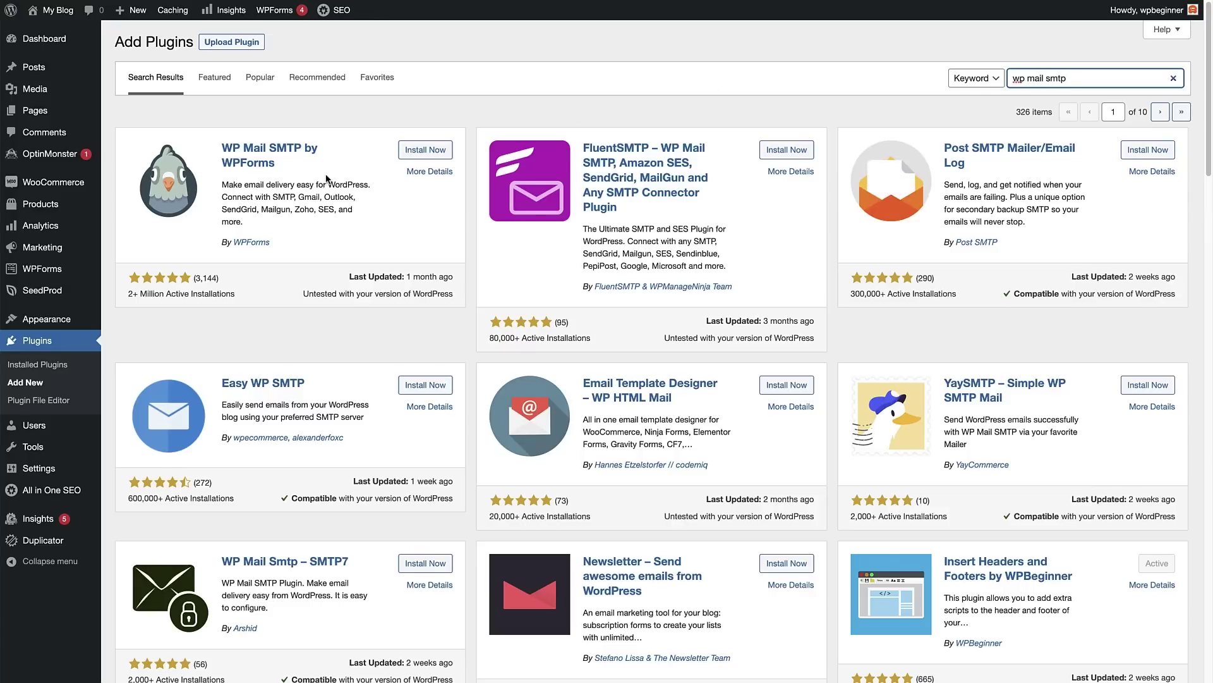
pyautogui.click(425, 152)
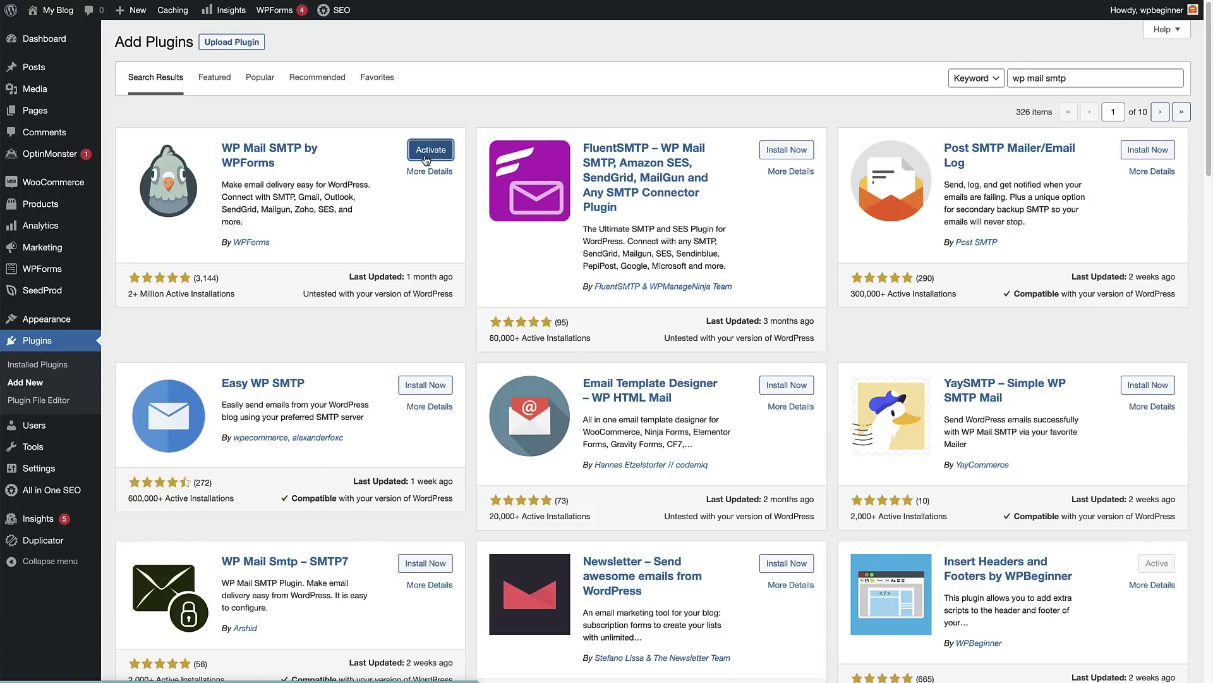
pyautogui.click(426, 156)
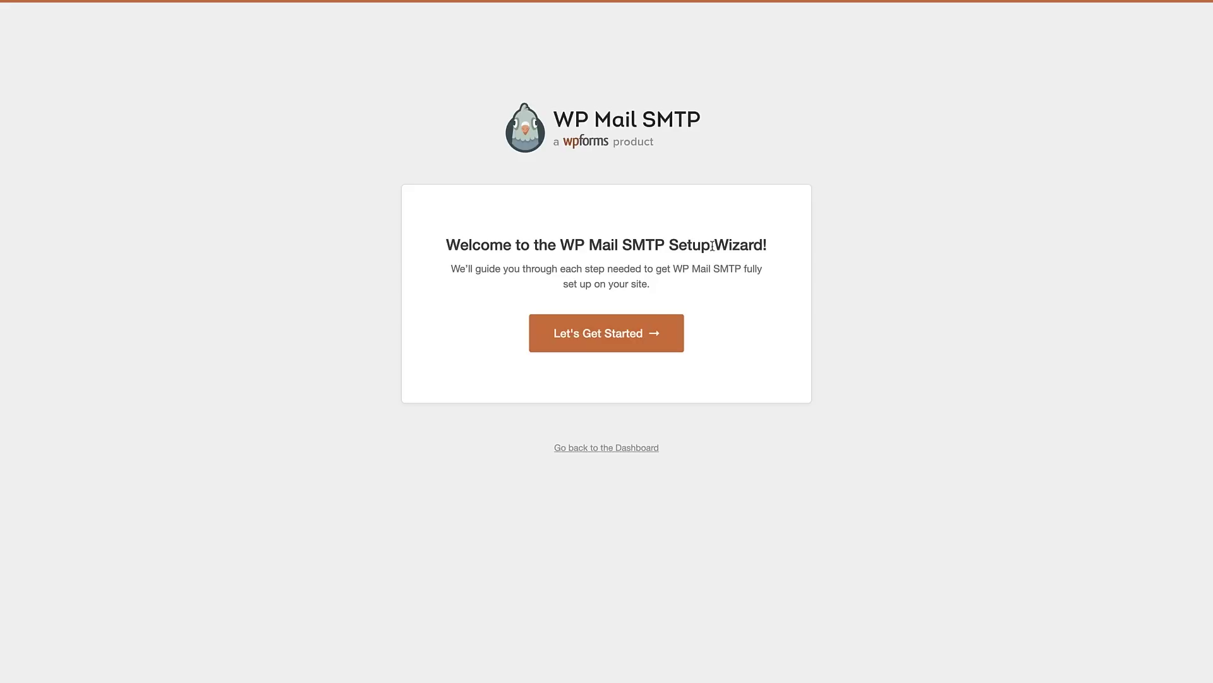
# Start the WP Mail SMTP setup wizard, pick SendLayer as mailer, and save and continue.
pyautogui.click(635, 334)
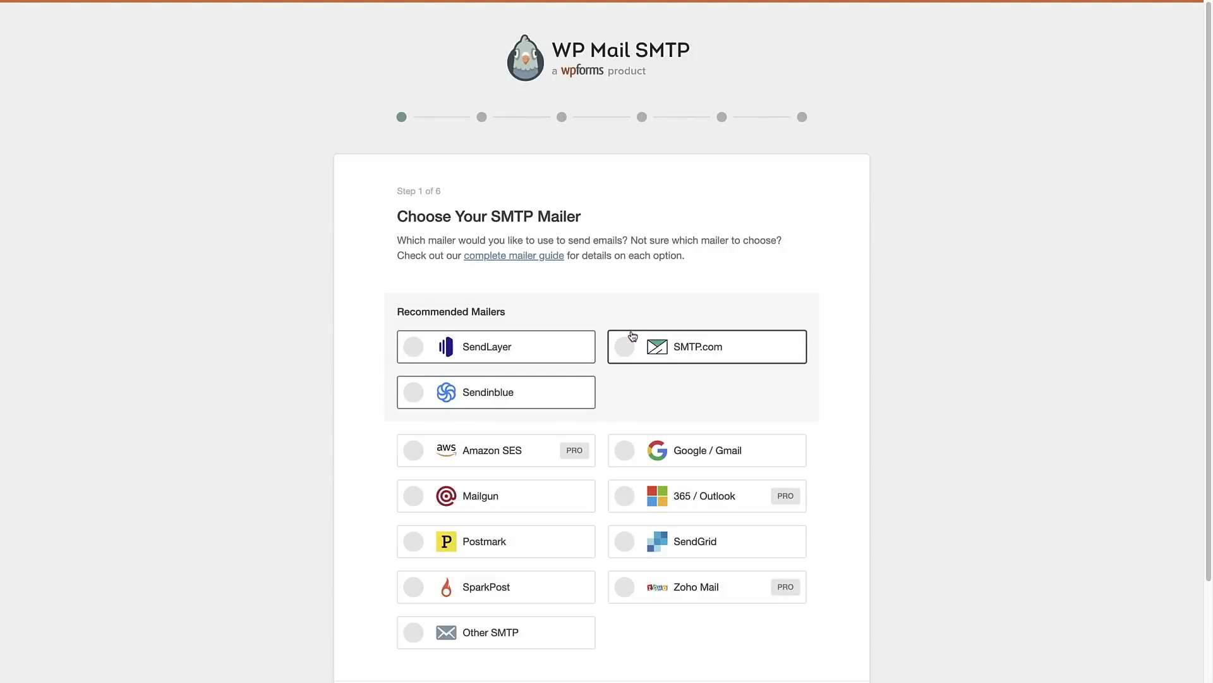
pyautogui.click(495, 352)
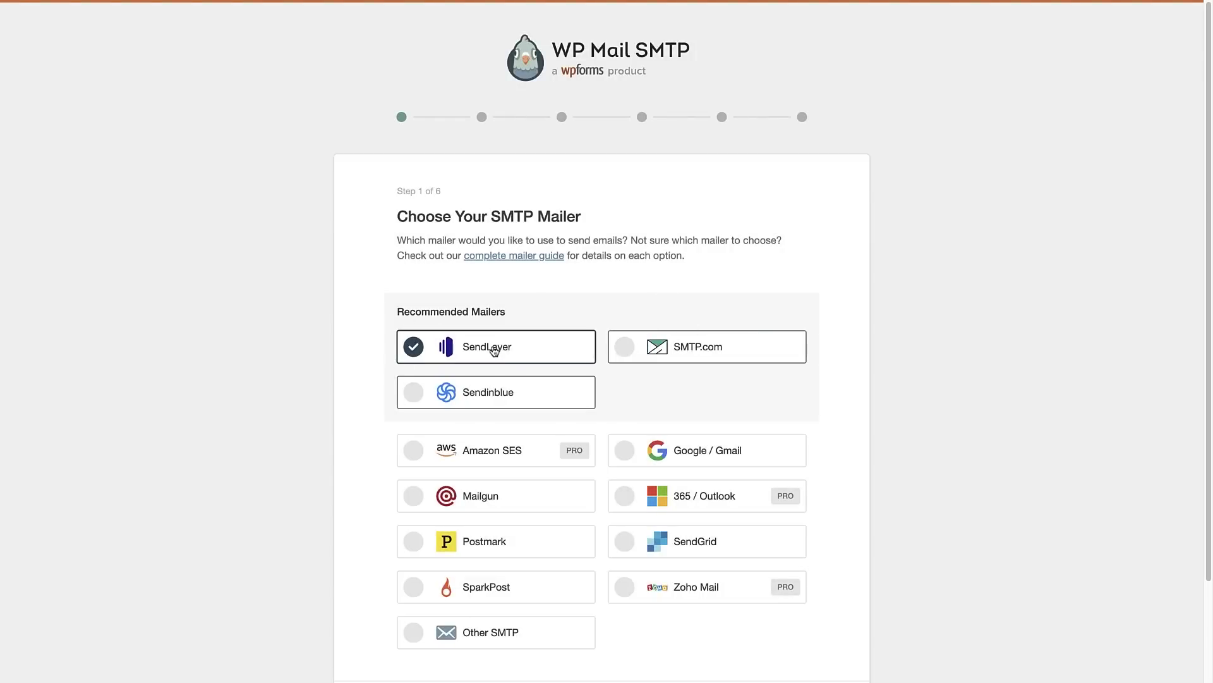
pyautogui.scroll(-3, 1210, 376)
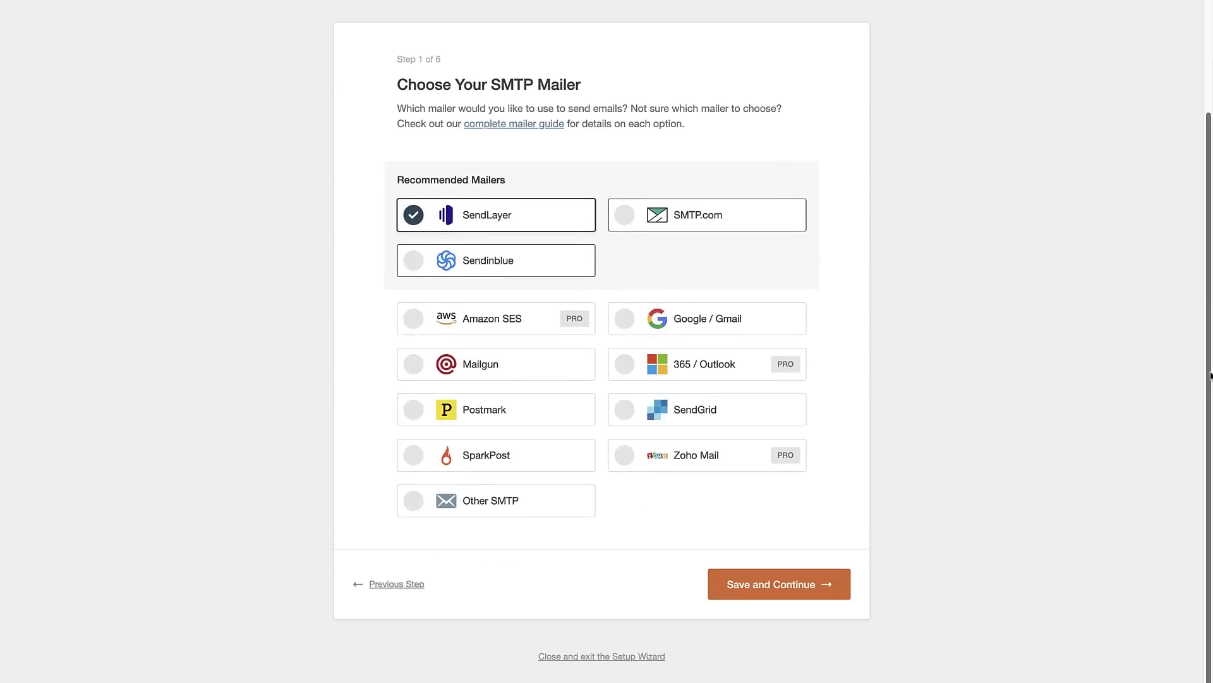
pyautogui.click(813, 580)
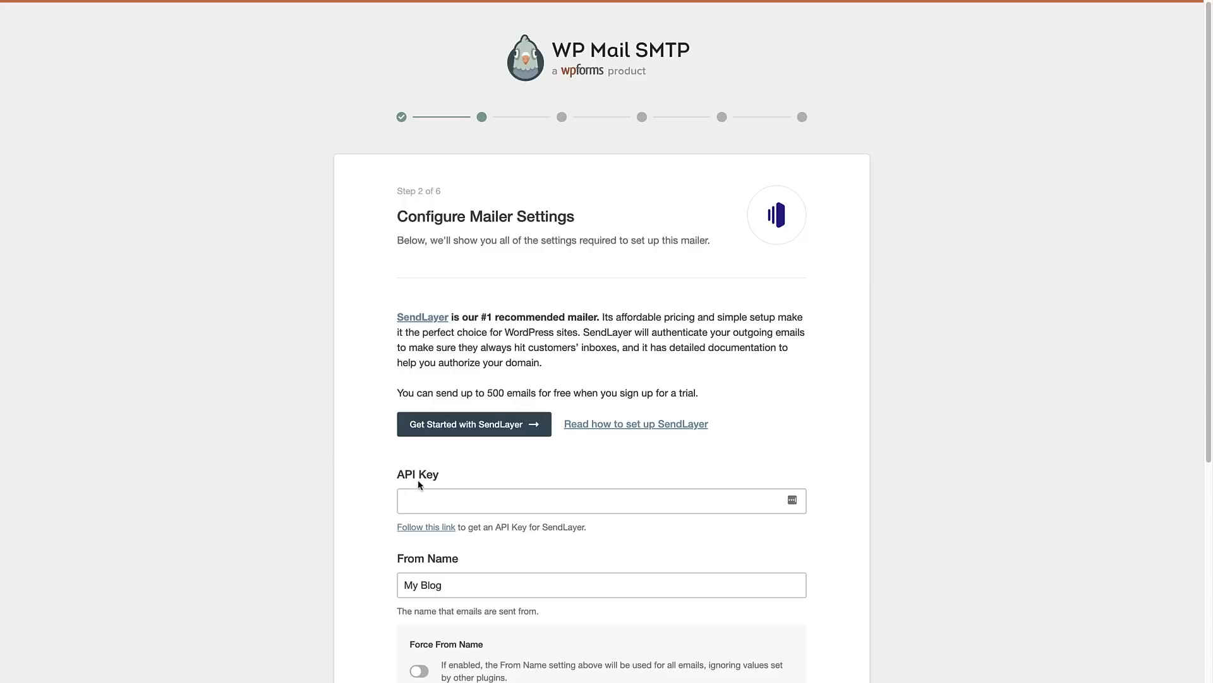
# Copy SendLayer's default API key into the WP Mail SMTP API Key field.
pyautogui.click(420, 534)
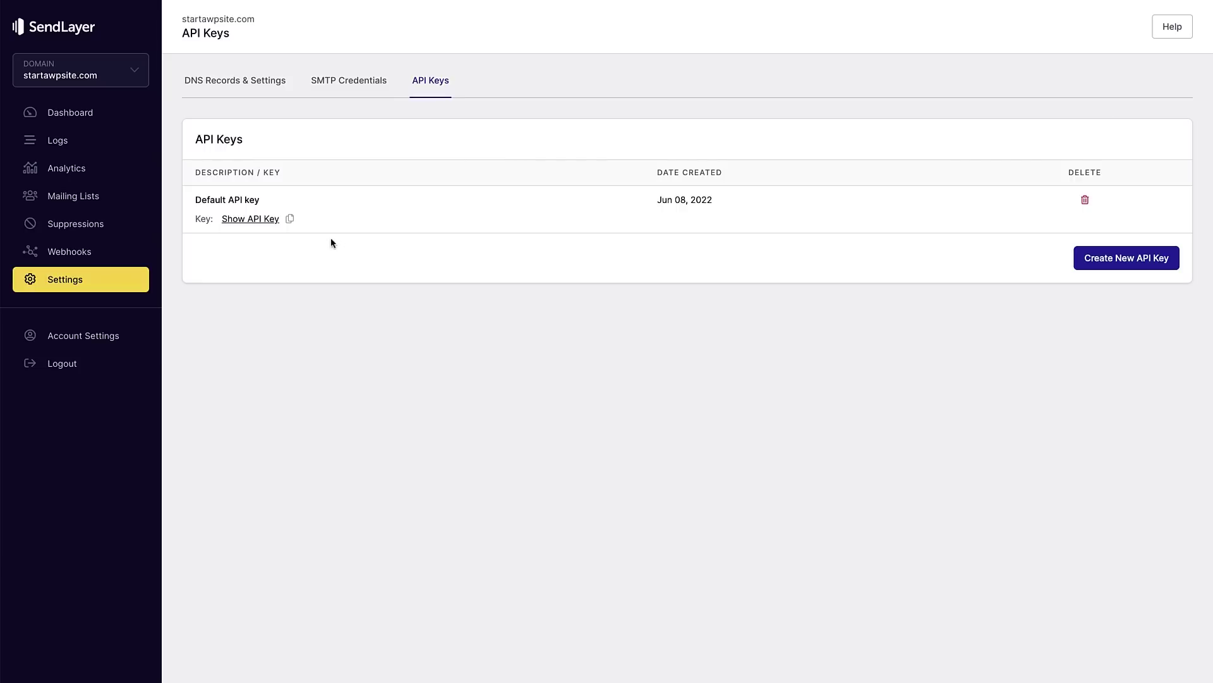
pyautogui.click(290, 220)
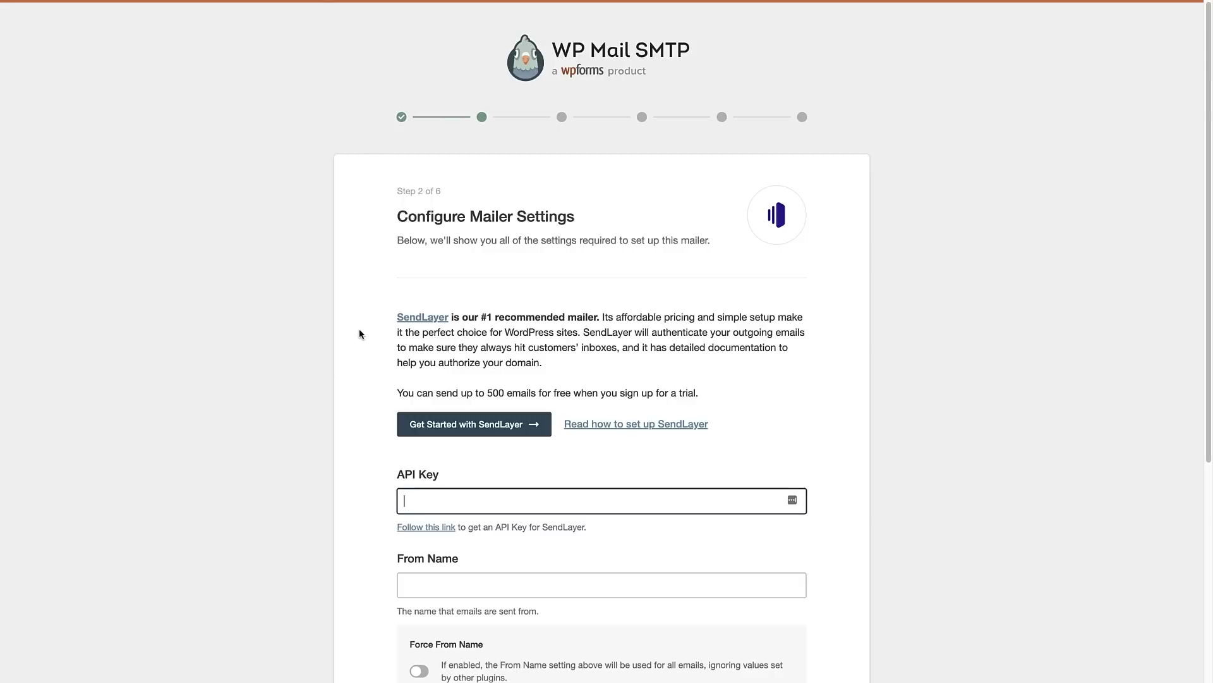
pyautogui.hotkey('ctrl', 'v')
pyautogui.moveTo(1207, 308); pyautogui.dragTo(1197, 422)
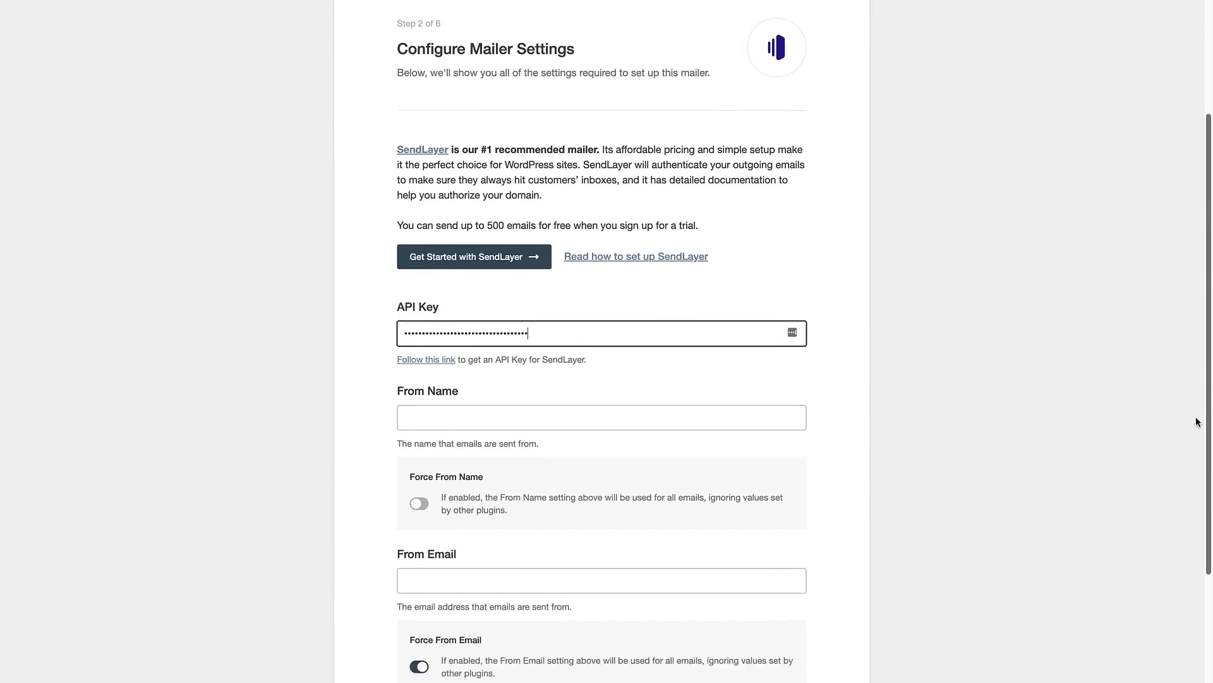
pyautogui.scroll(-3, 1198, 423)
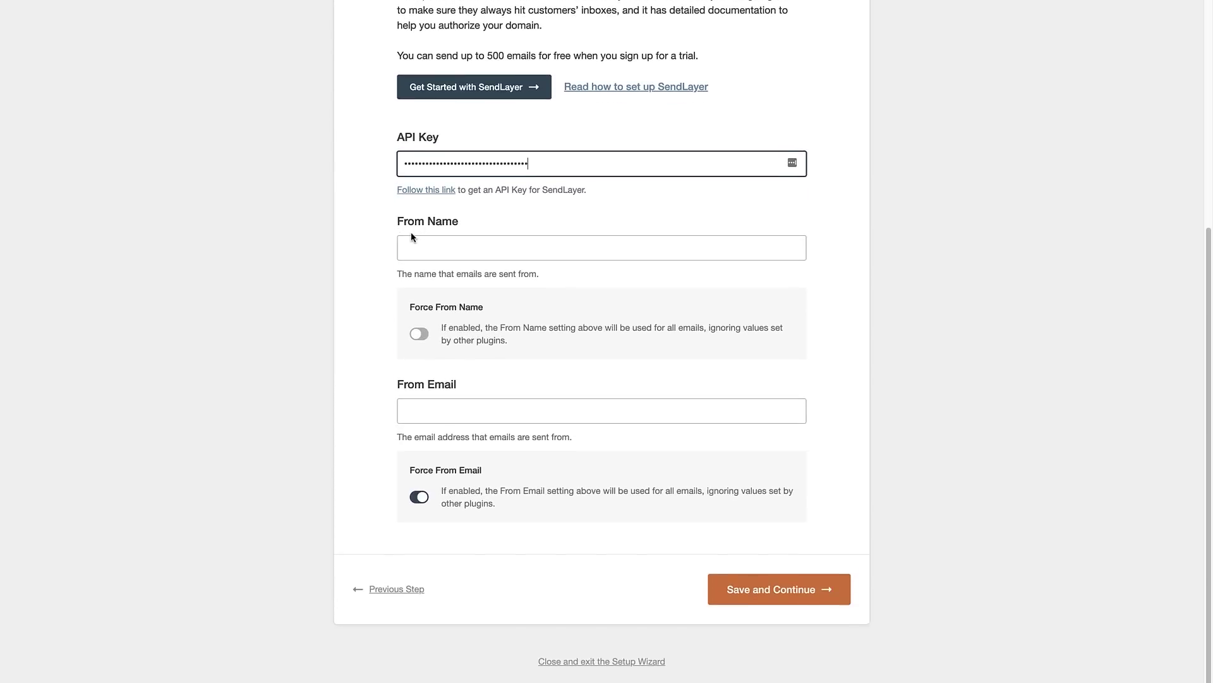
# Set forced From Name 'Start a WP Site' and a startawpsite.com From Email, then save and continue.
pyautogui.click(409, 248)
pyautogui.write('Start a WP Site')
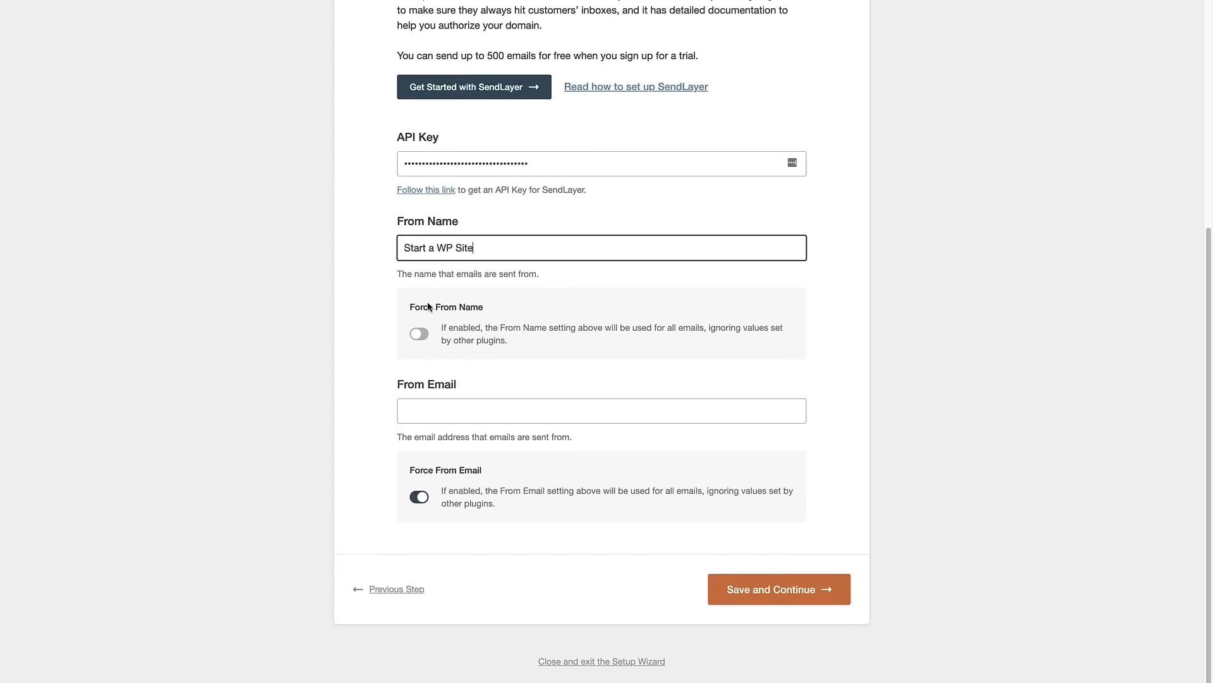
pyautogui.click(419, 335)
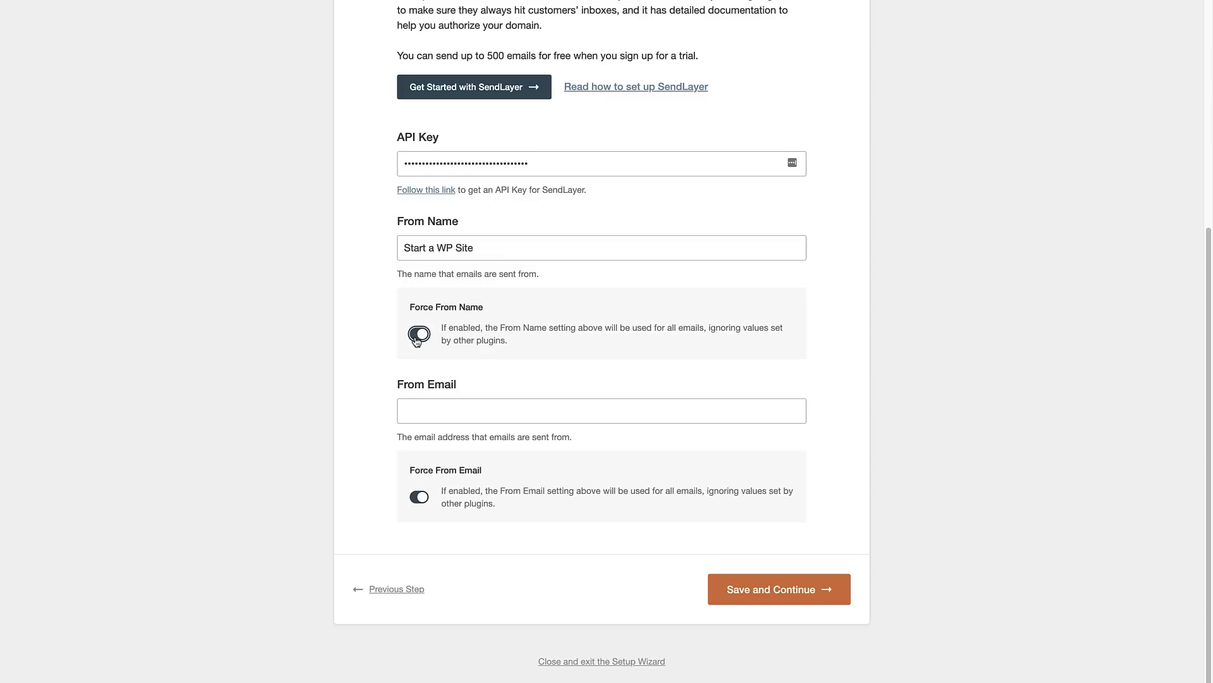
pyautogui.click(419, 410)
pyautogui.hotkey('ctrl', 'v')
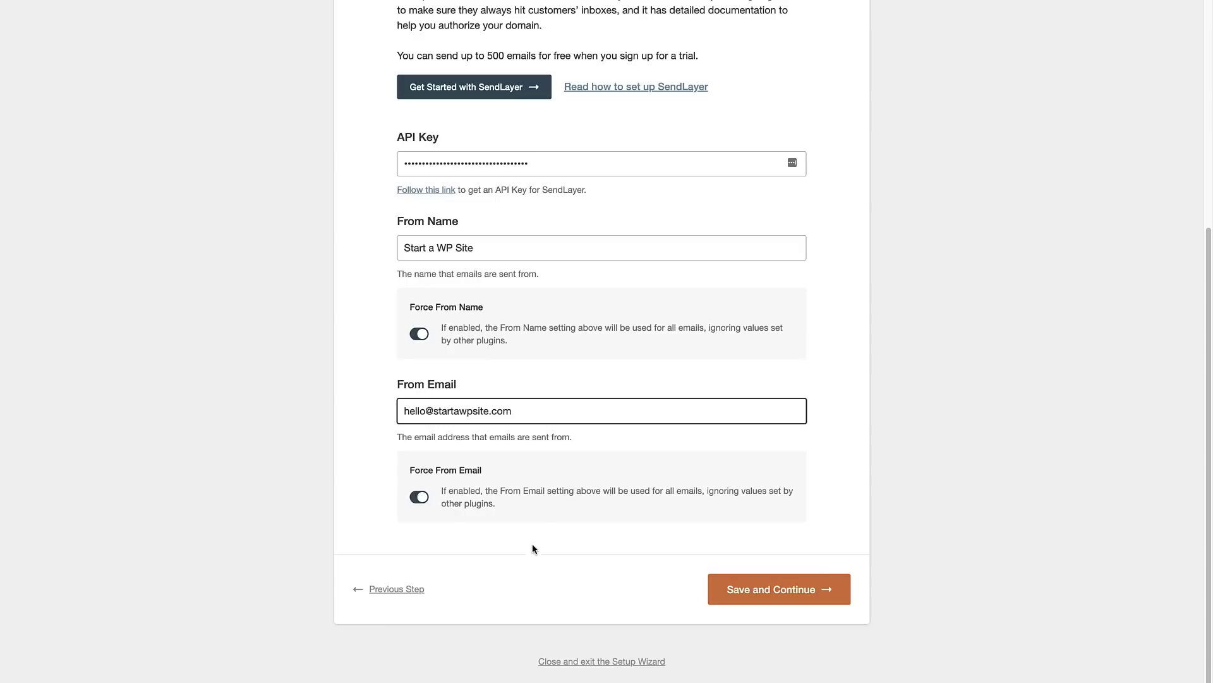
pyautogui.click(766, 599)
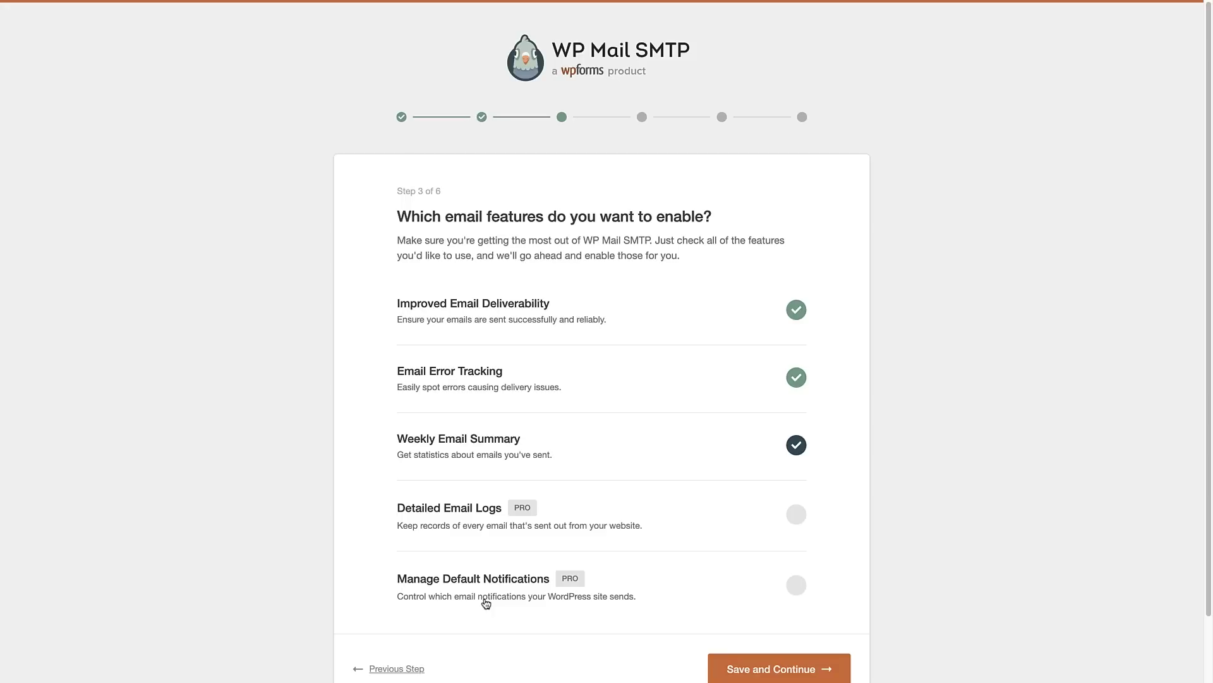
# Keep the chosen email features, skip the help-improve and license-key steps, and go to Email Test.
pyautogui.click(781, 668)
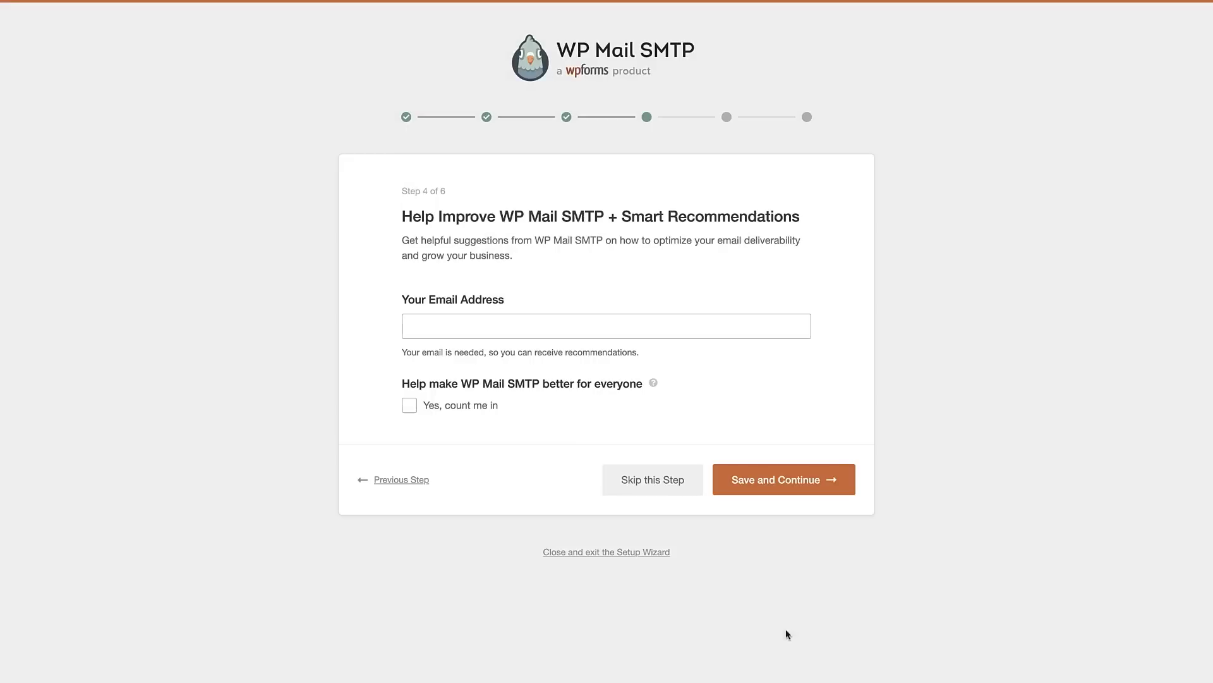
pyautogui.click(641, 479)
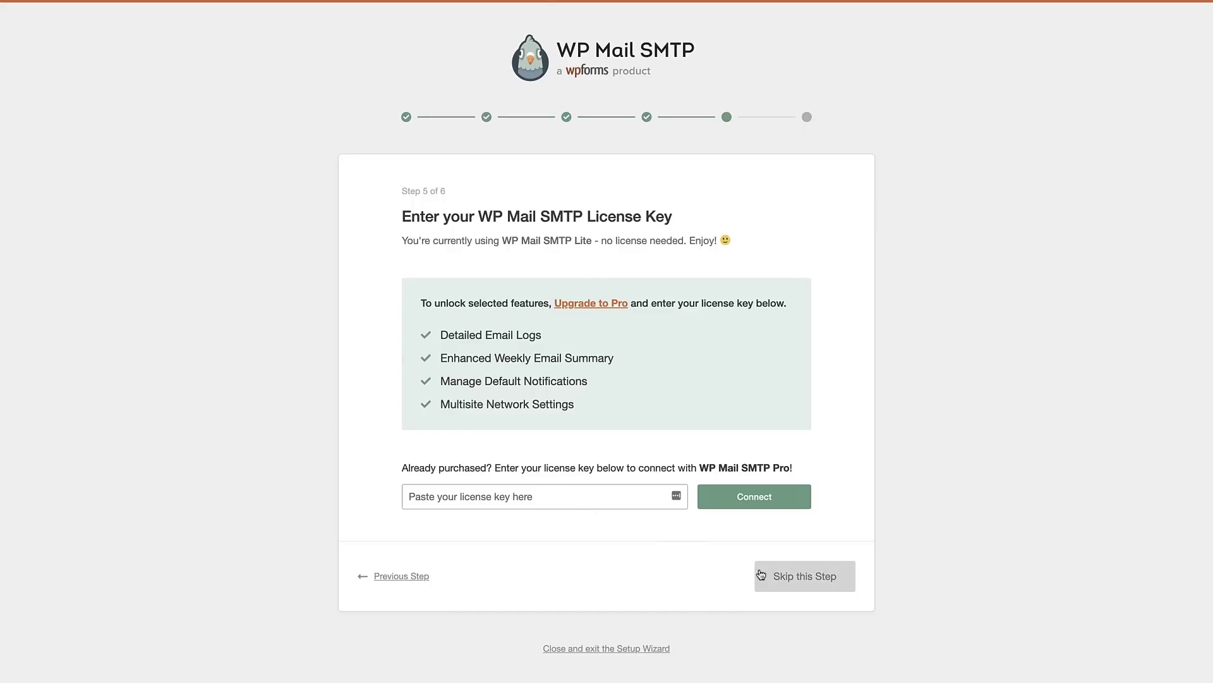
pyautogui.click(784, 573)
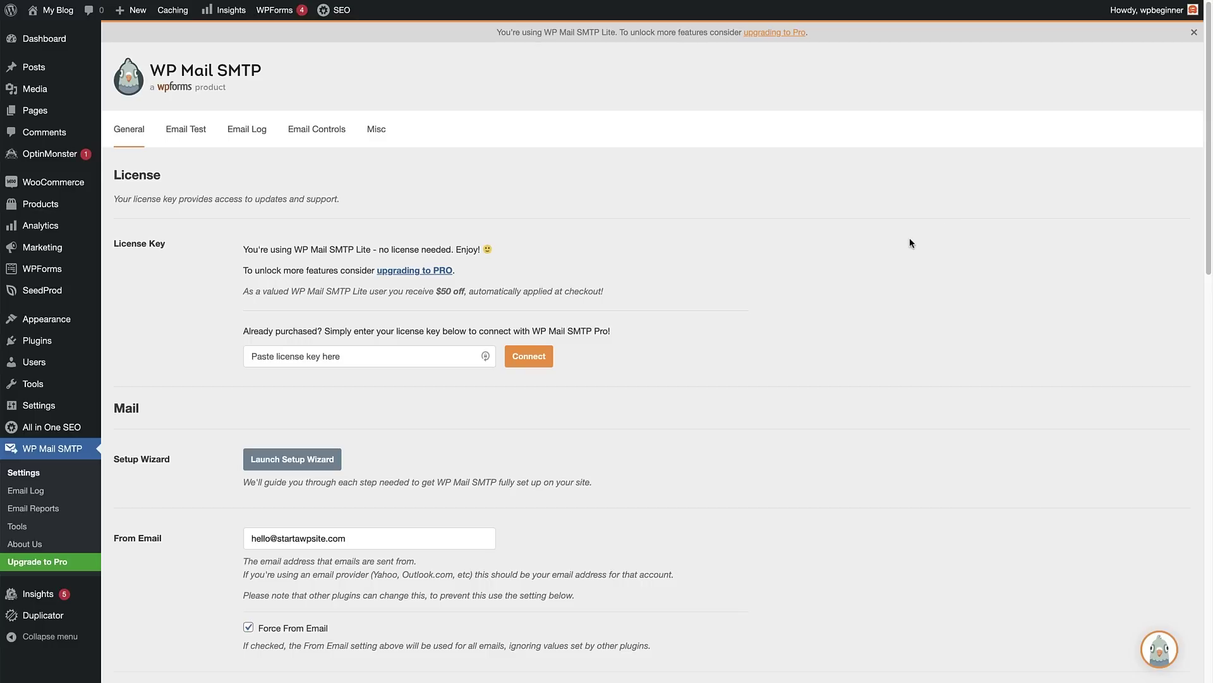
pyautogui.click(182, 131)
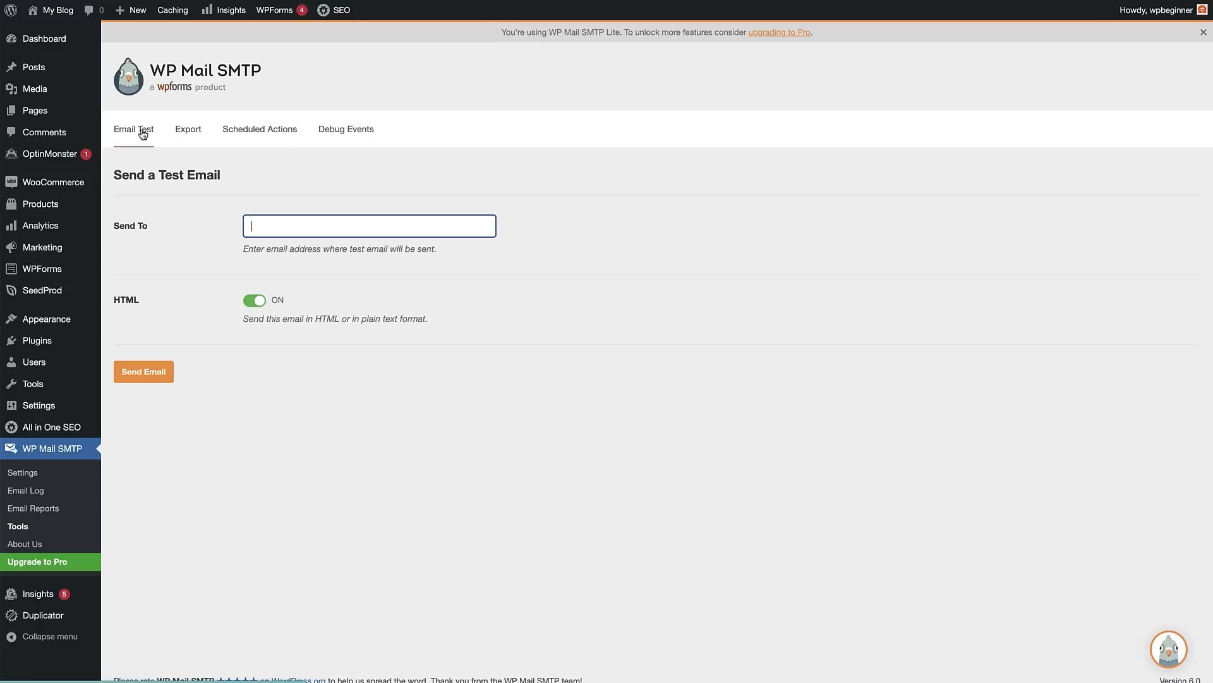